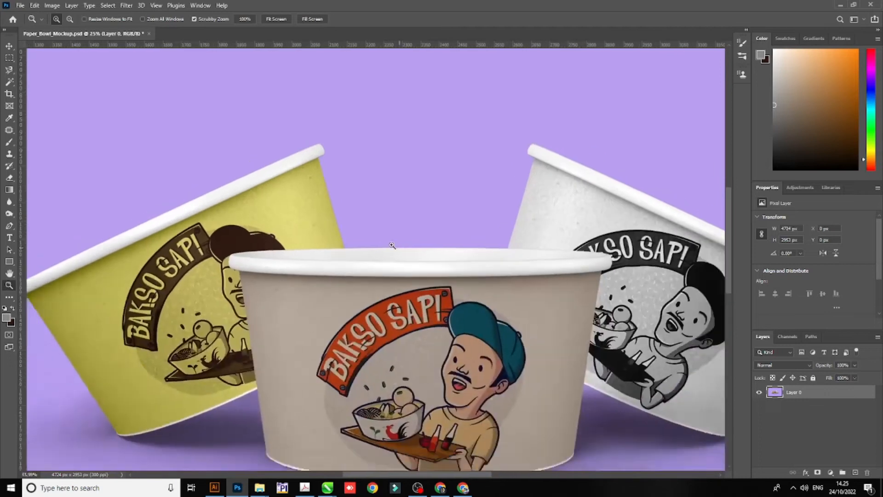
- Switch to the Untitled-1 document in CorelDRAW and examine the paper bowl mockup poster up close
click(328, 487)
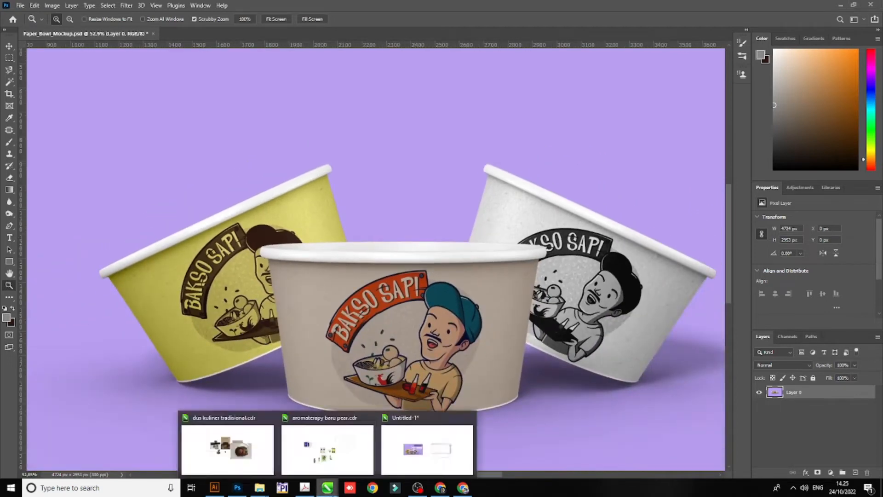
click(442, 453)
scroll(482, 246, up, 7)
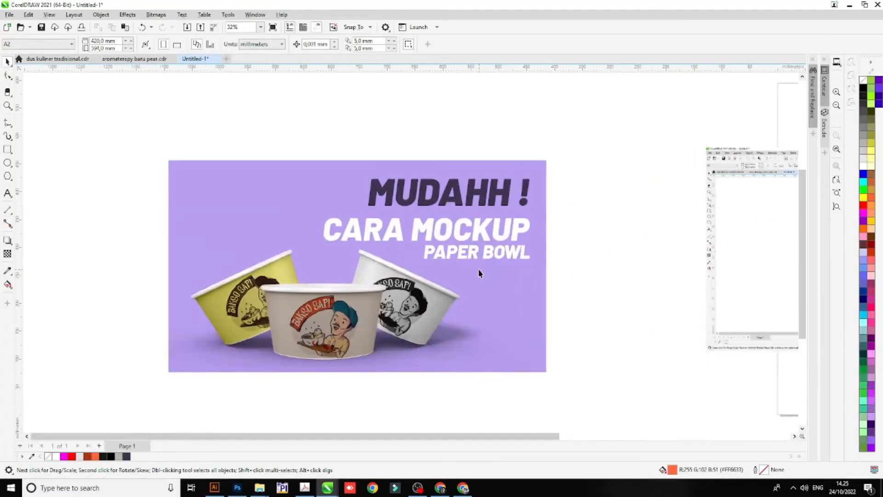
scroll(189, 307, up, 4)
scroll(199, 309, down, 2)
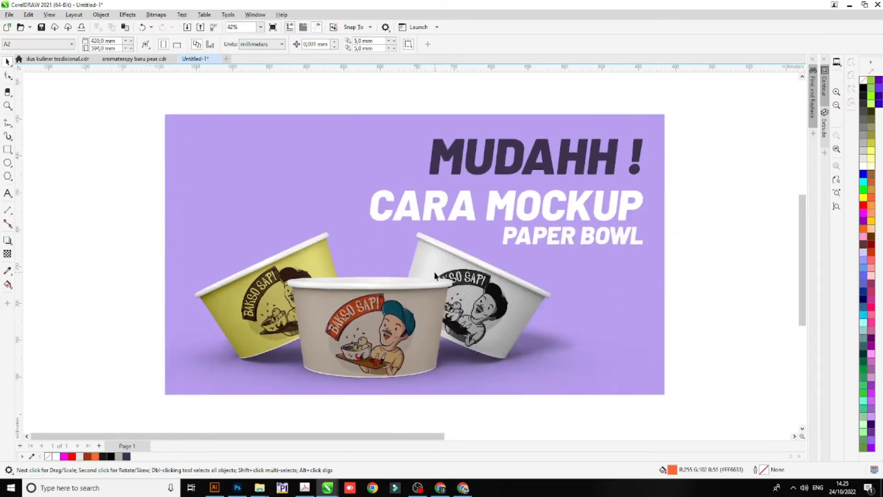
scroll(435, 272, up, 1)
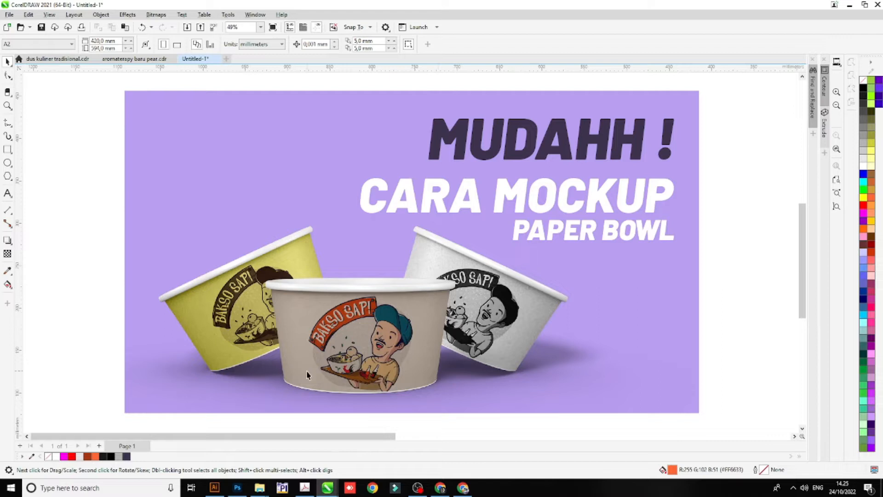
- Switch to Photoshop and undo the last two changes, the background-to-layer conversion and the flattening of Paper_Bowl_Mockup.psd
click(242, 489)
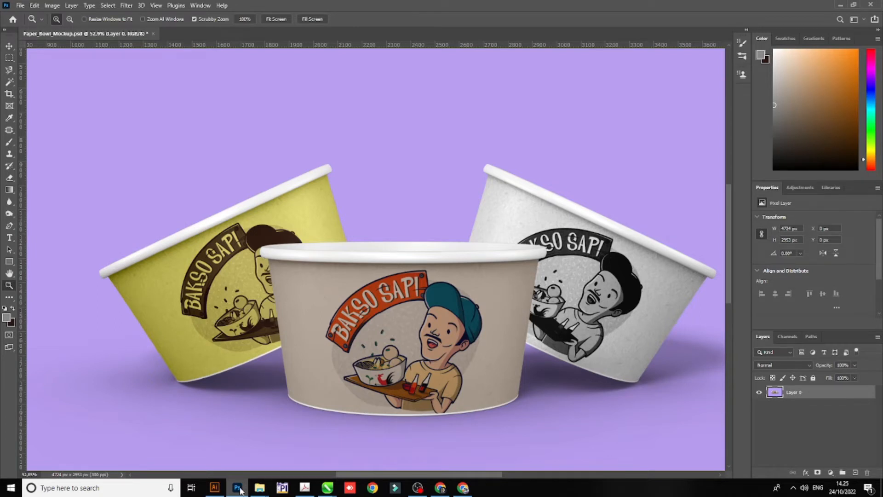
key(ctrl+z)
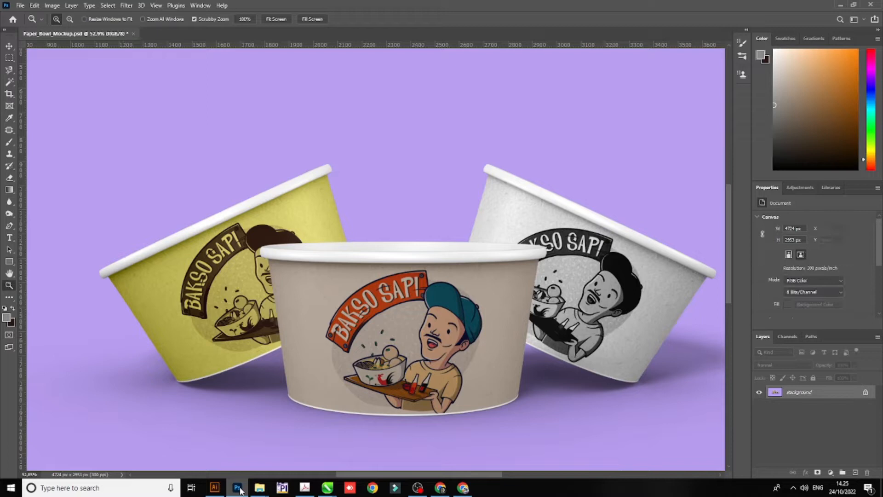
key(ctrl+z)
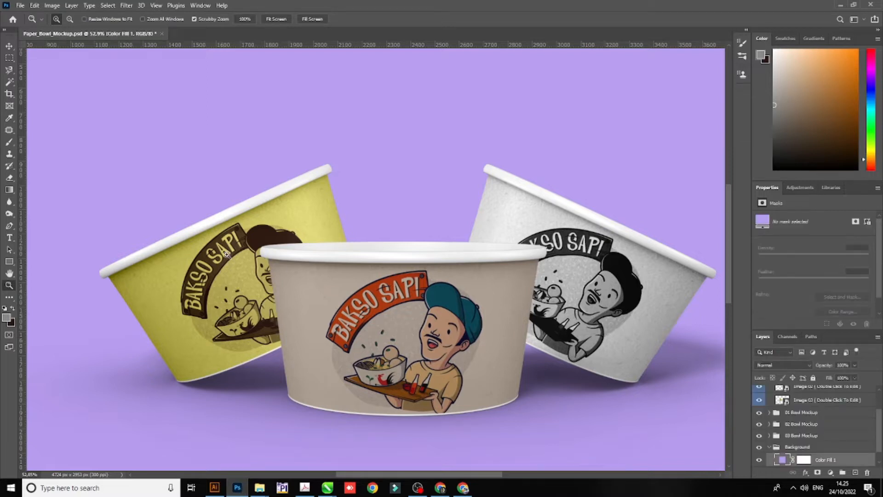
- Collapse the Place Your Design Here group and toggle the 01, 02 and 03 Bowl Mockup groups to check which bowl each controls
click(10, 46)
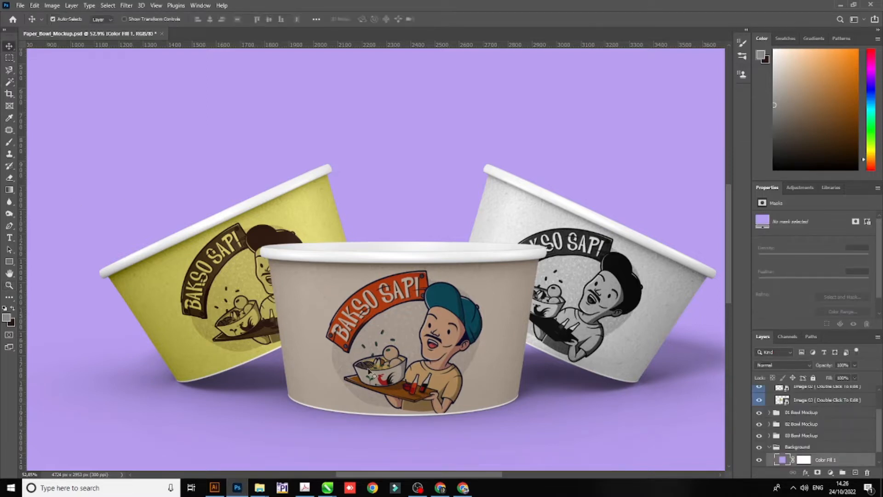
drag(880, 427, 881, 403)
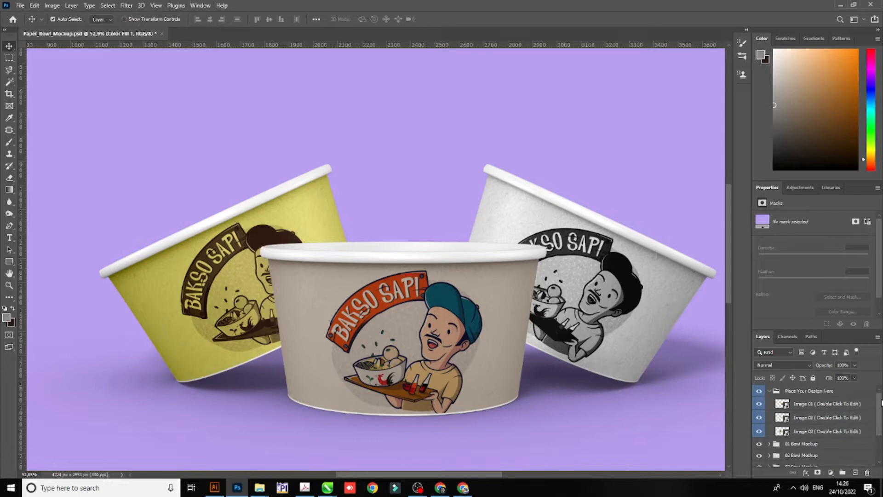
click(769, 390)
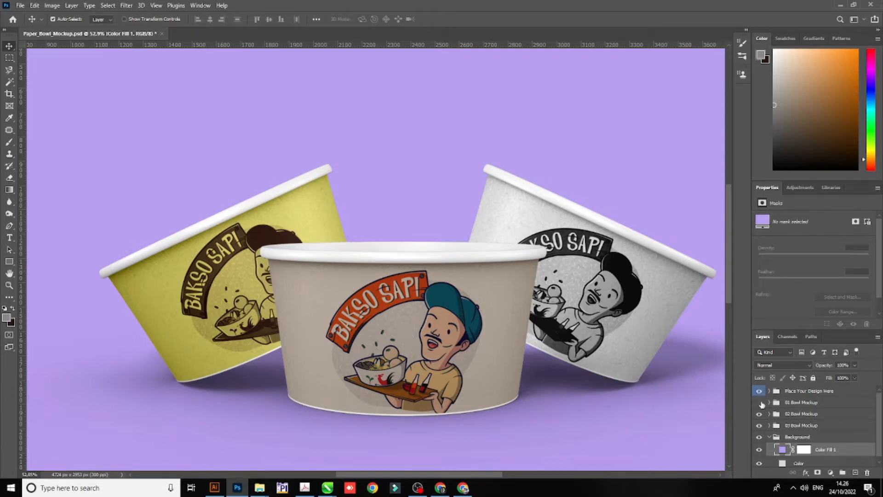
click(759, 402)
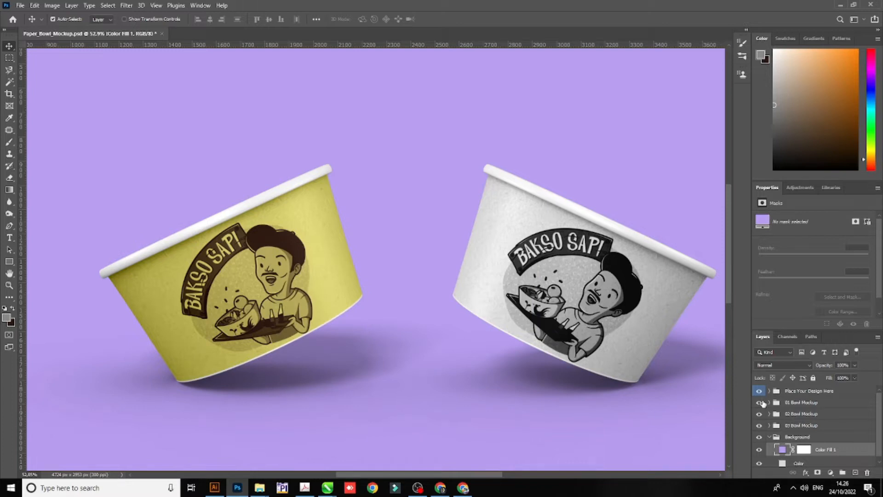
click(760, 403)
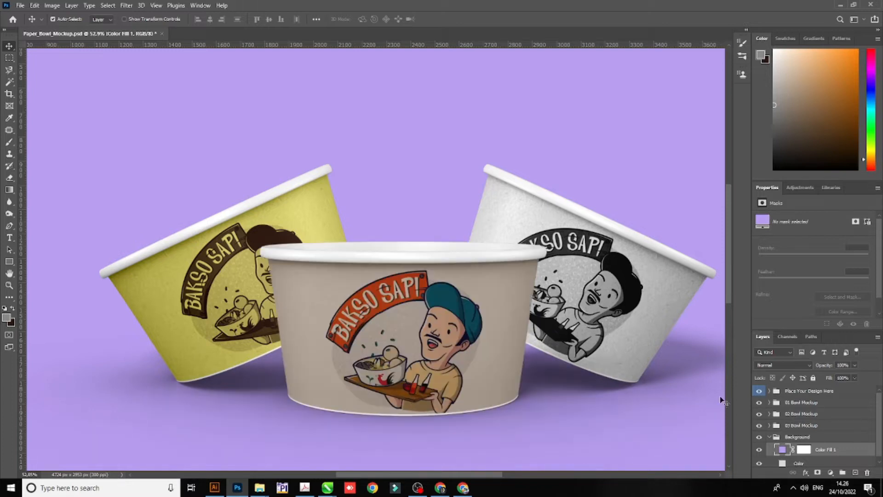
click(759, 414)
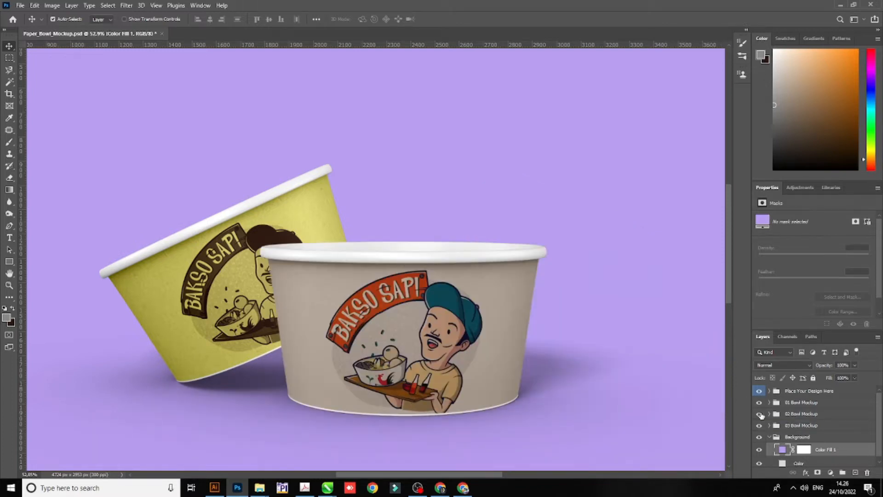
click(759, 413)
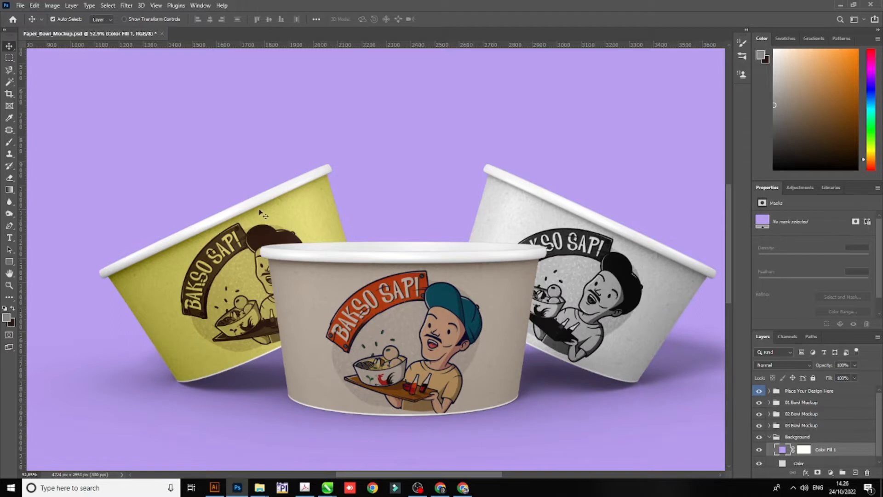
click(759, 425)
- Expand the Place Your Design Here group and toggle the visibility of the Image 01, 02 and 03 layers to inspect them
click(768, 391)
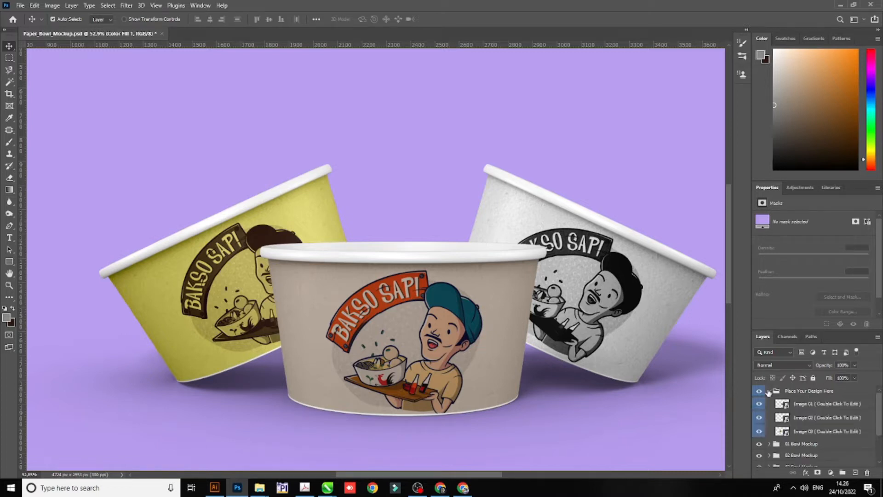
click(810, 405)
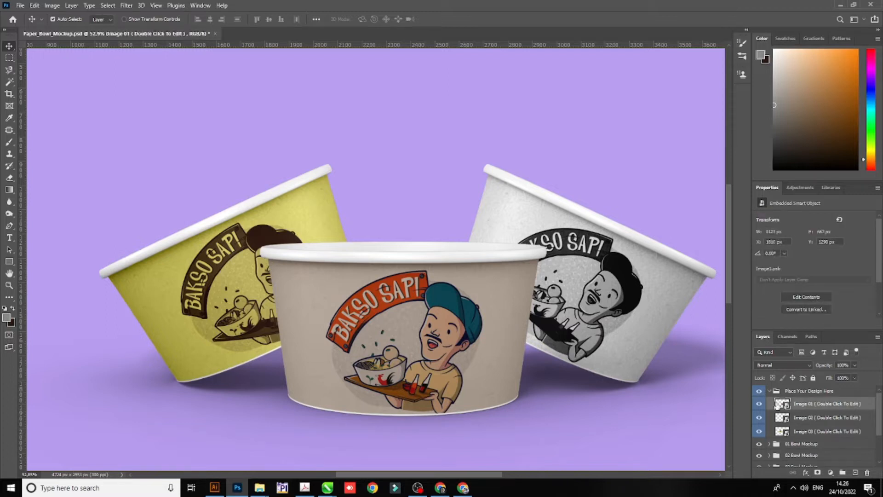
click(760, 404)
click(758, 419)
click(762, 432)
click(759, 432)
- Open the Image 01 smart object's contents and apply a Hue/Saturation adjustment with hue +180 and saturation -88
double_click(780, 402)
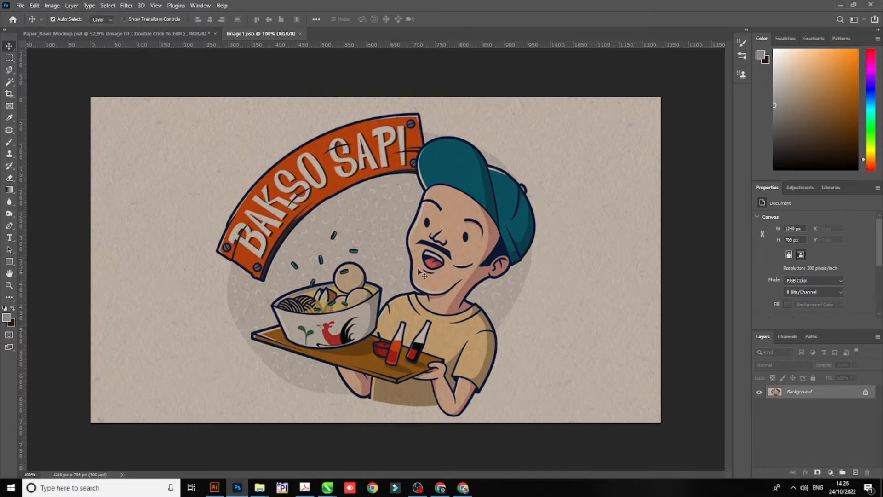
click(52, 6)
mouse_move(63, 30)
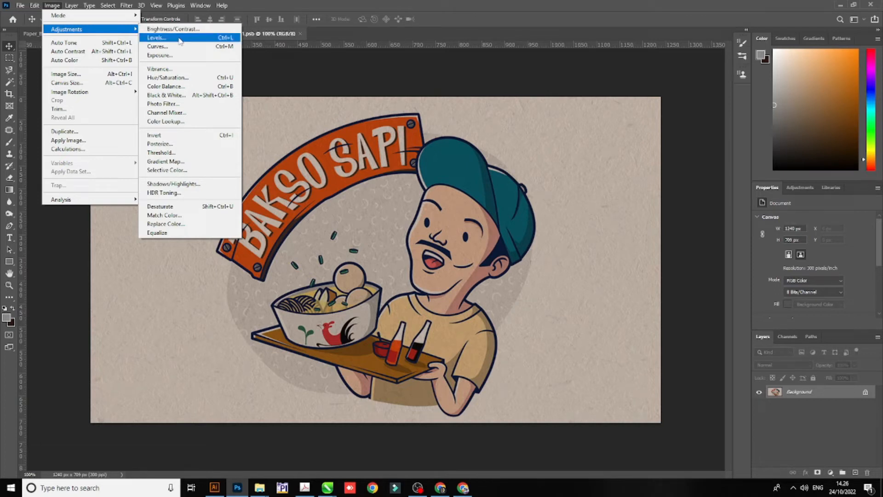
click(180, 77)
drag(626, 190, 674, 193)
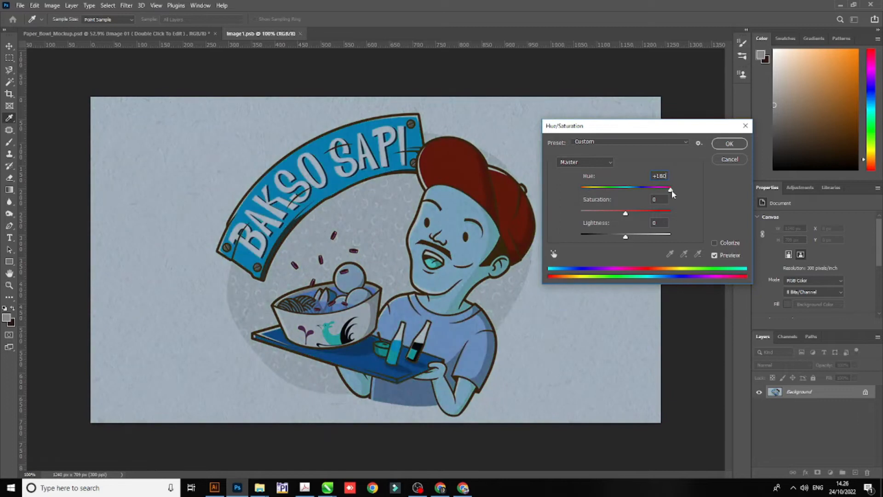
drag(627, 213, 585, 220)
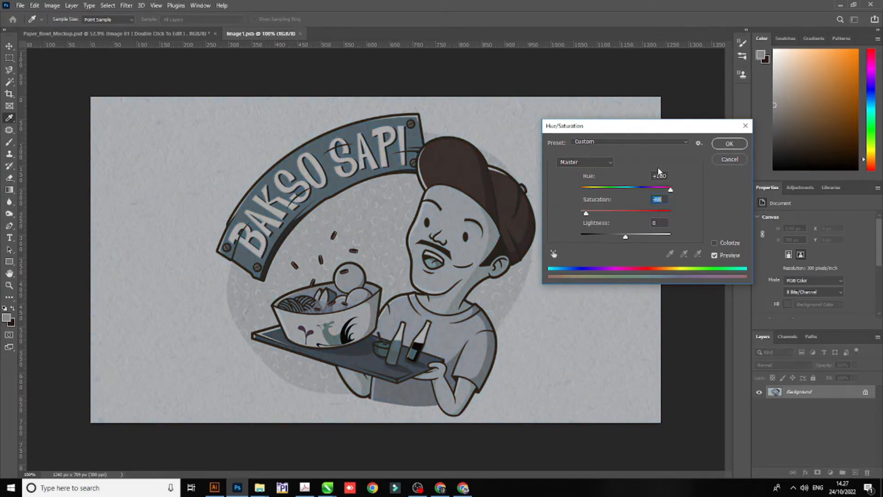
click(728, 144)
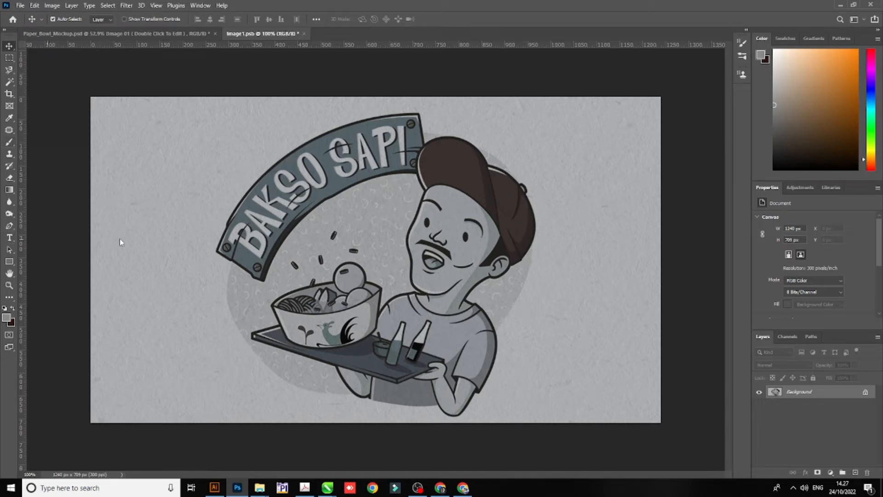
- Add a text layer reading "BAKSO AREMA" over the artwork
key(t)
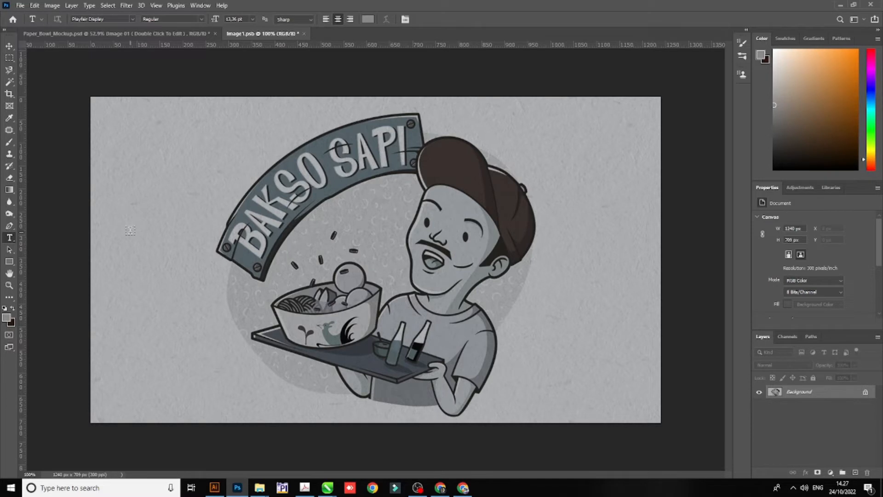
click(130, 230)
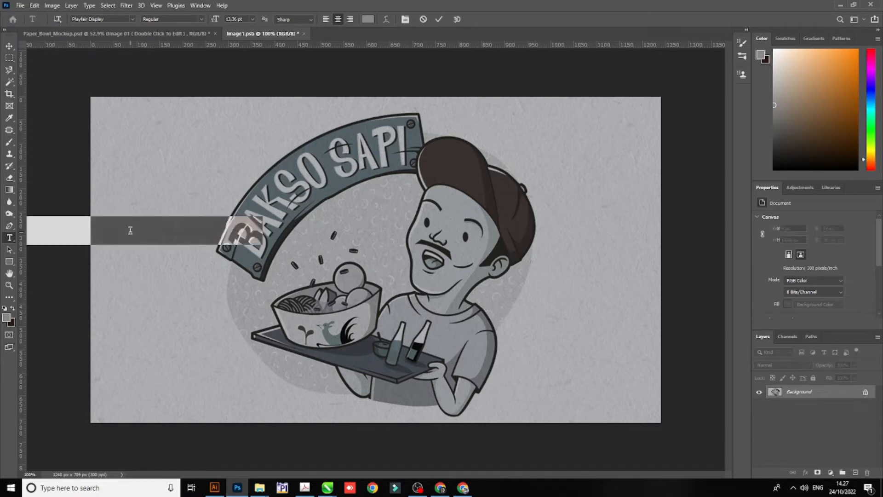
text(BAKSO AREMA)
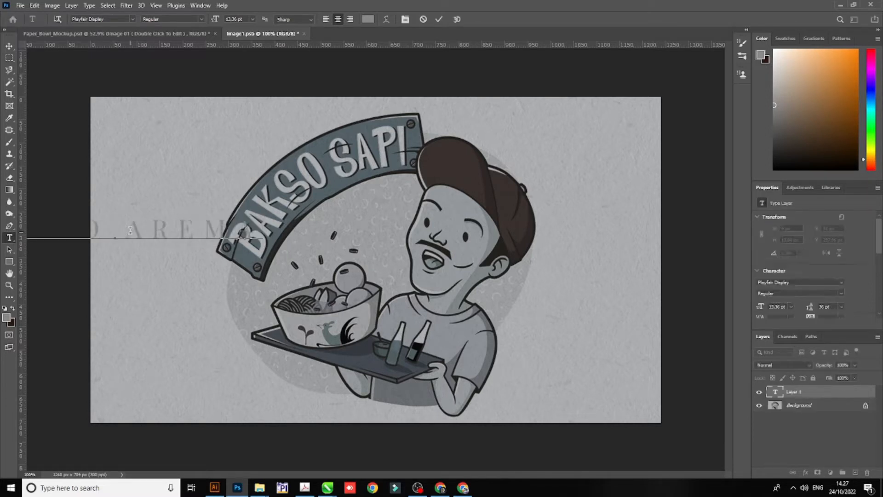
click(8, 47)
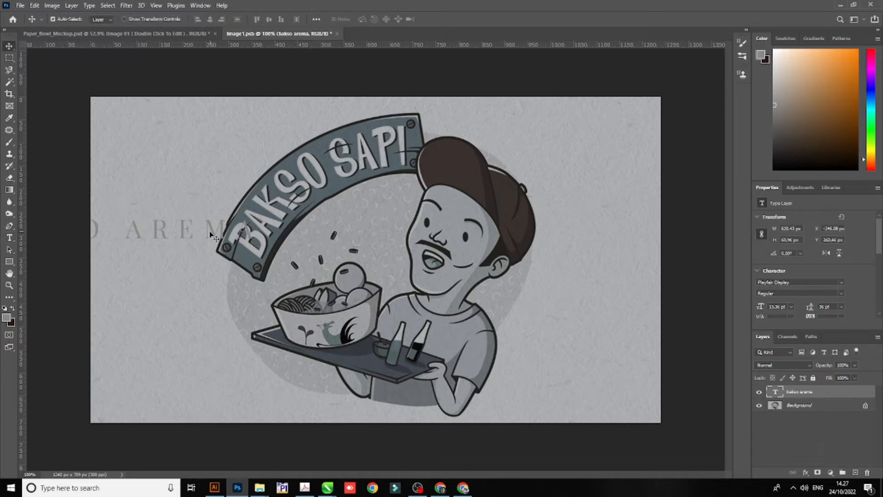
- Move the BAKSO AREMA text beneath the tray along the artwork's lower edge, to about X 353 px, Y 605 px
drag(208, 219, 649, 220)
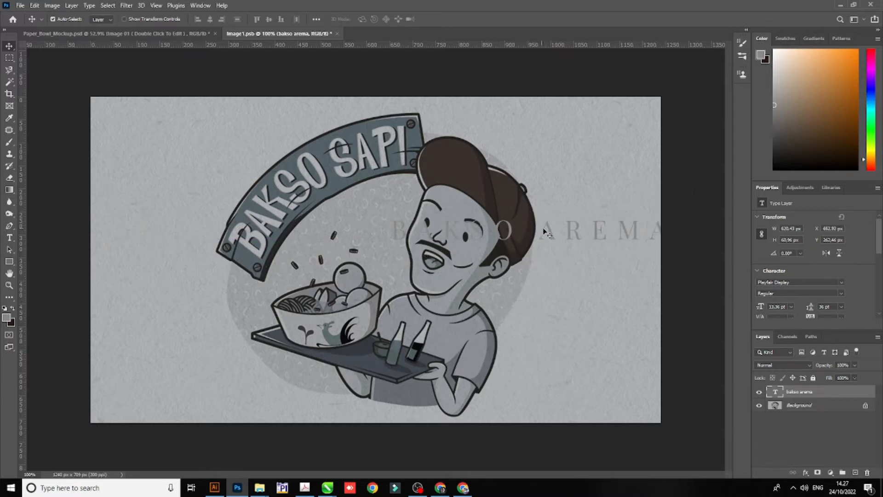
drag(548, 235, 296, 387)
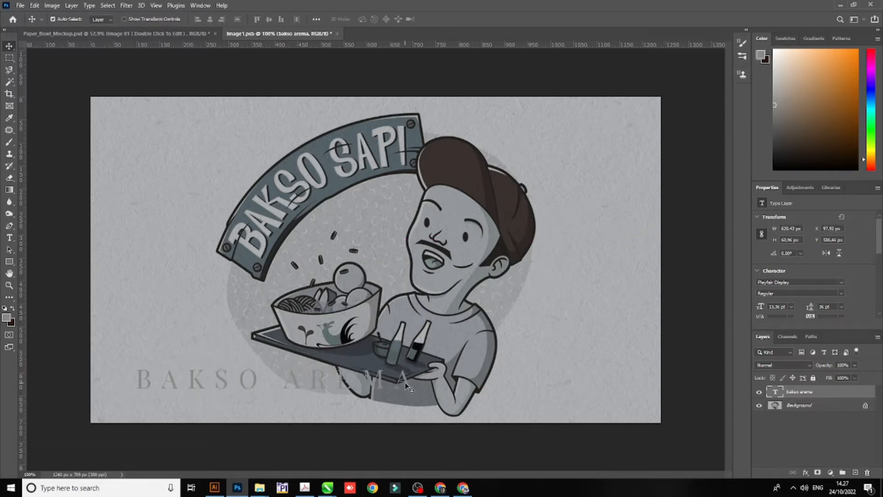
drag(405, 382, 494, 386)
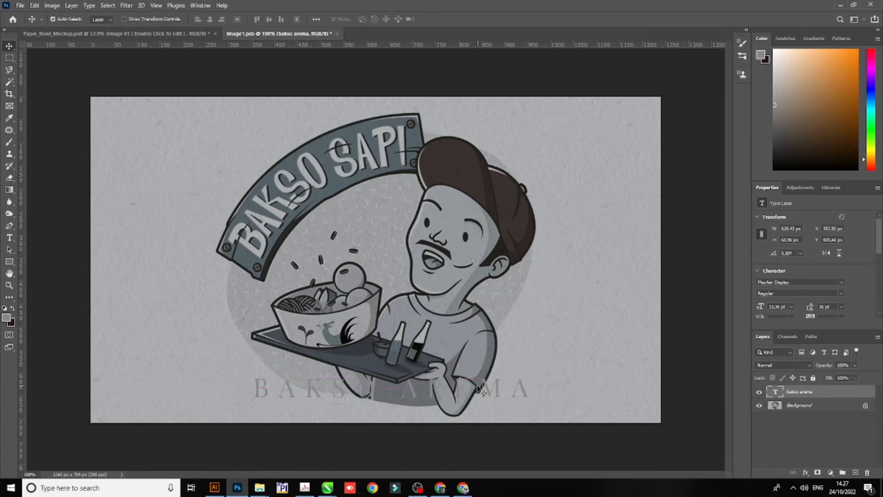
- Recolor the whole BAKSO AREMA text with the dark brown background color by swapping foreground and background colors
click(10, 237)
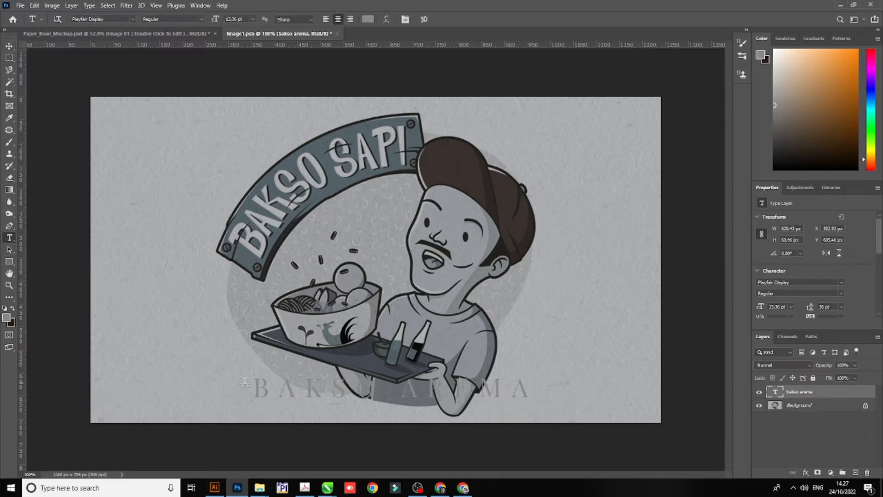
drag(262, 391, 538, 392)
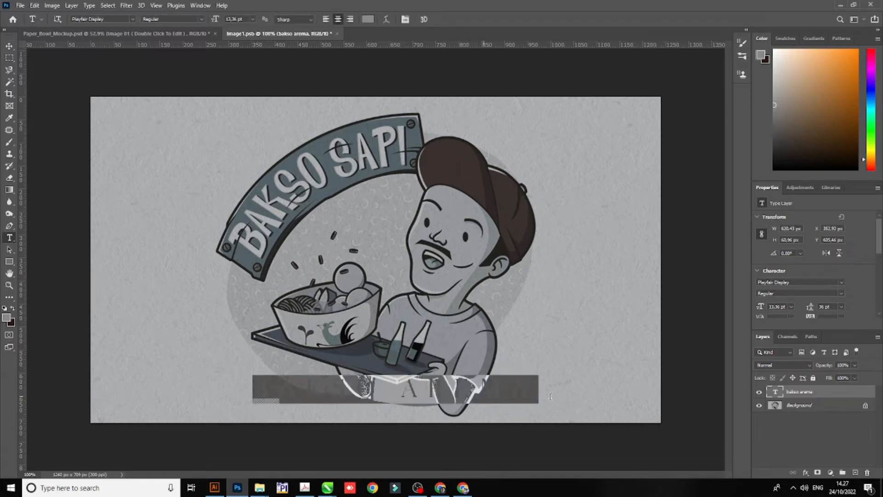
click(12, 308)
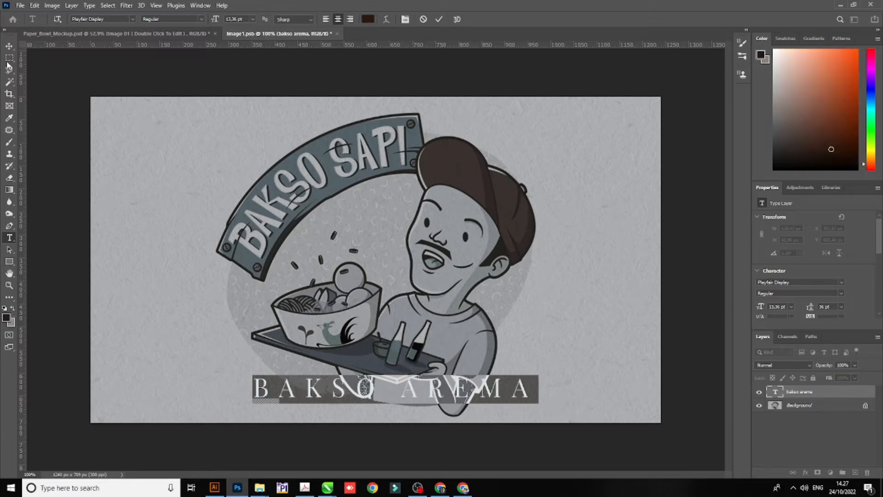
click(9, 48)
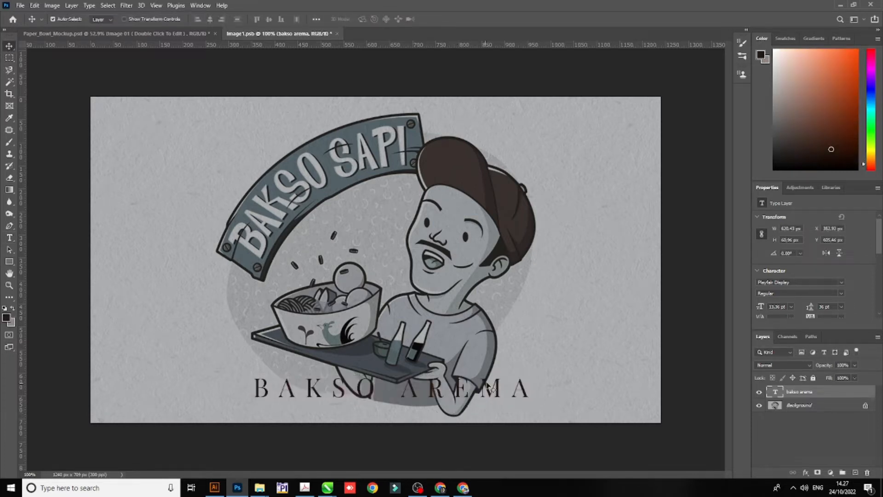
- Add textured Bevel & Emboss and a thin stroke positioned outside to the BAKSO AREMA text layer
double_click(839, 394)
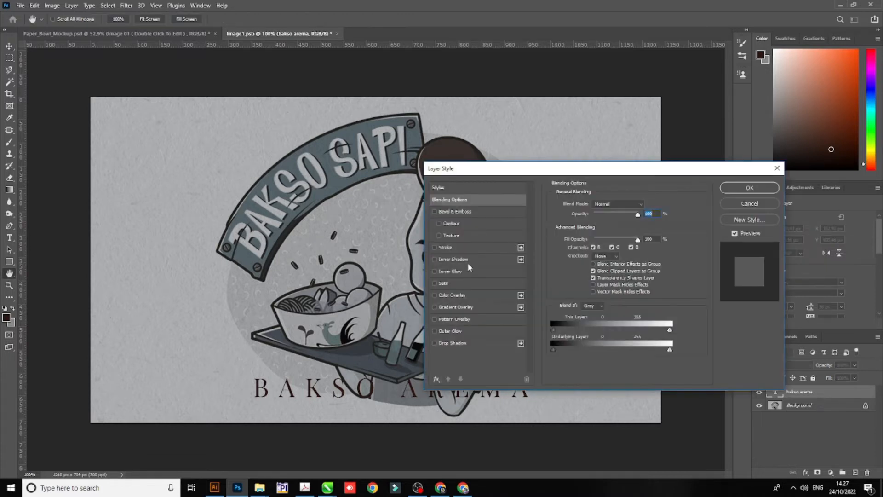
click(444, 247)
click(449, 236)
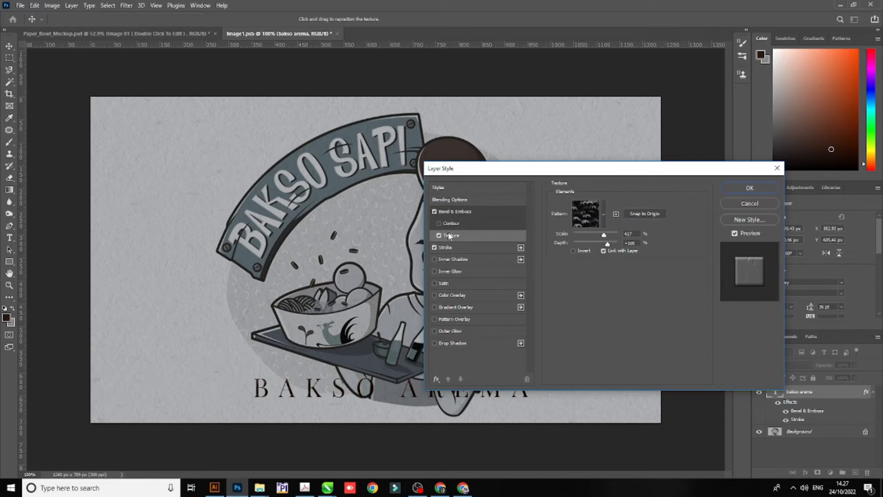
click(454, 248)
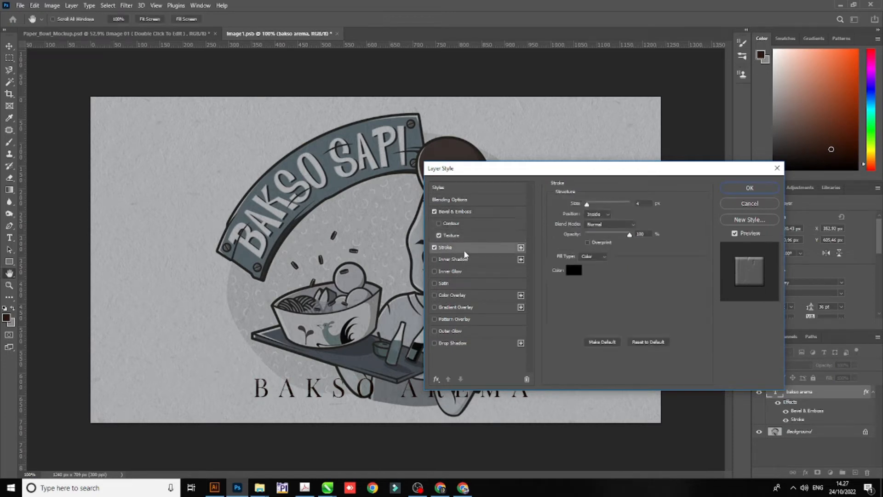
drag(587, 206, 605, 211)
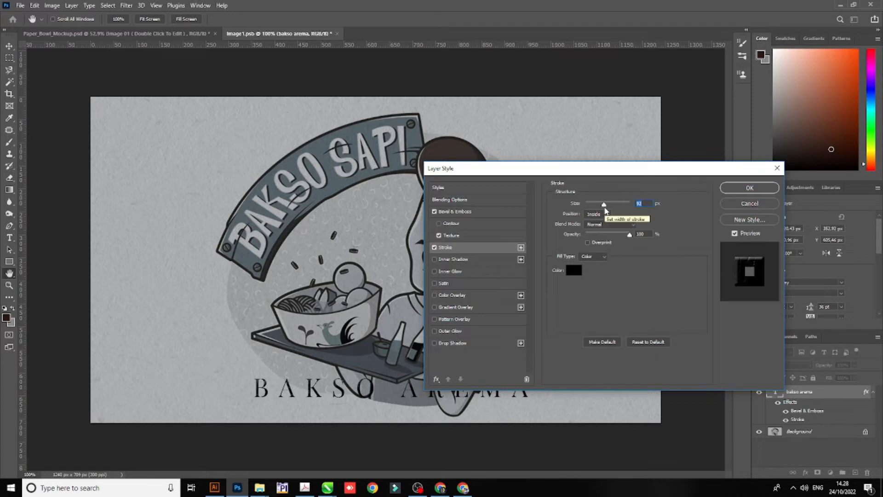
click(603, 214)
click(603, 224)
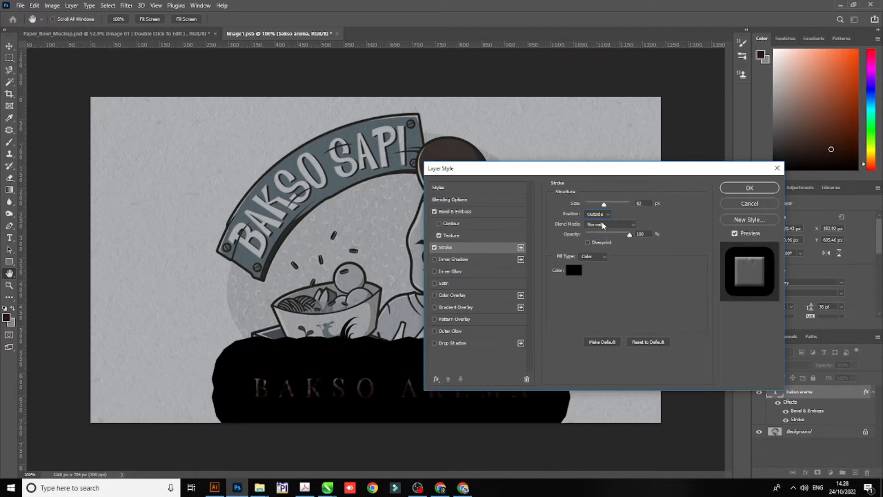
drag(604, 205, 589, 207)
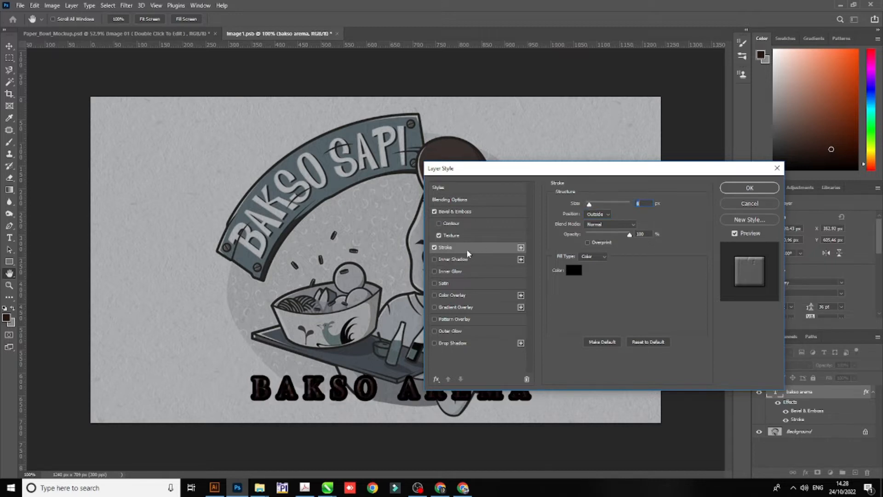
- Color the text's stroke white (ffffff), apply the layer style, and shift the text left to about X 339 px
click(573, 269)
text(ffffff)
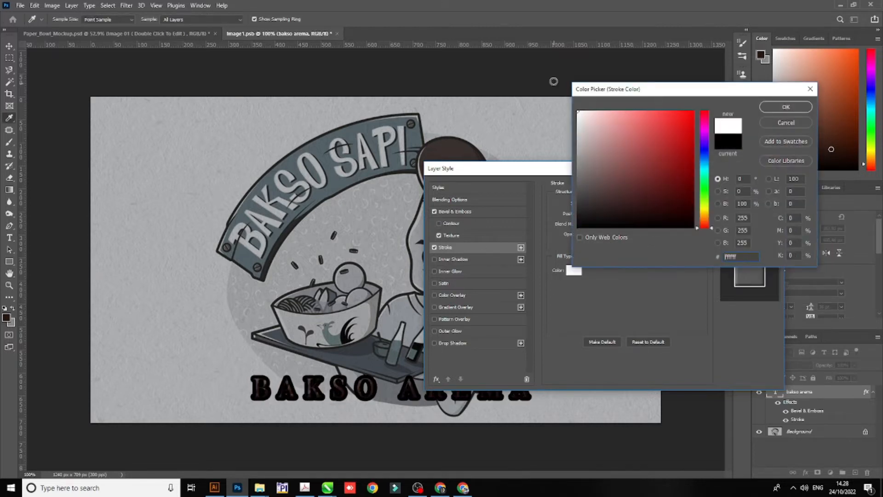
click(785, 107)
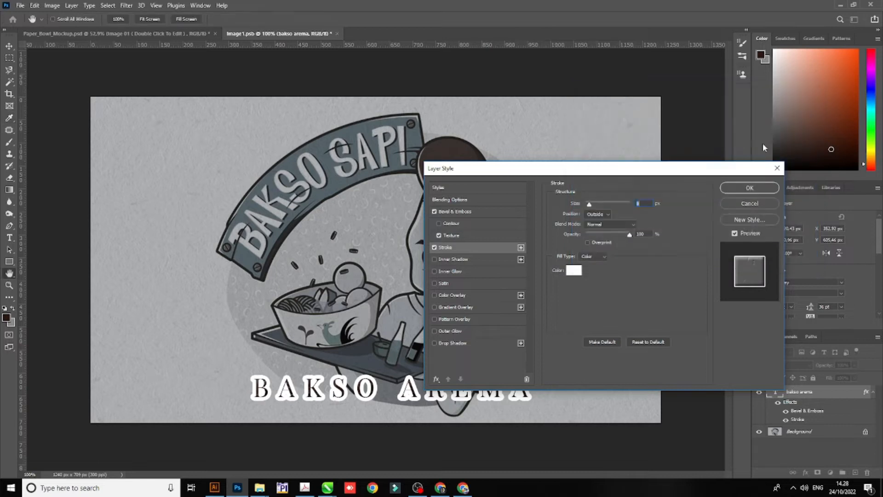
click(749, 188)
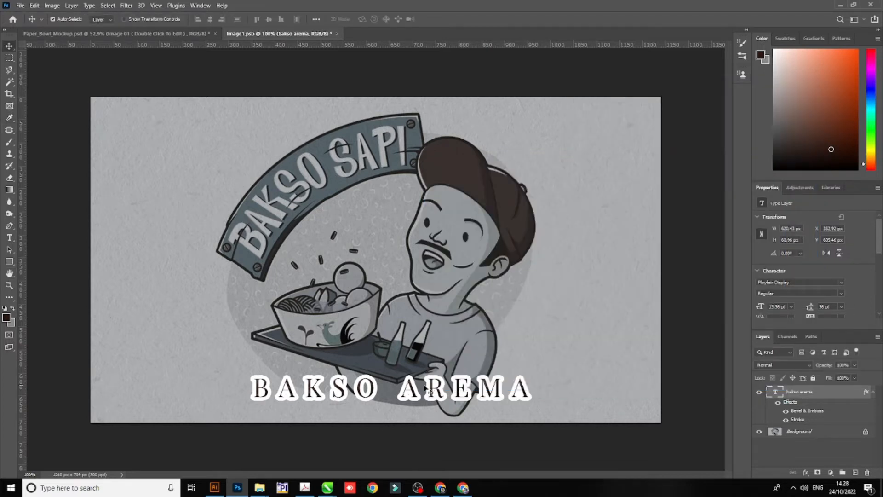
drag(430, 389, 424, 389)
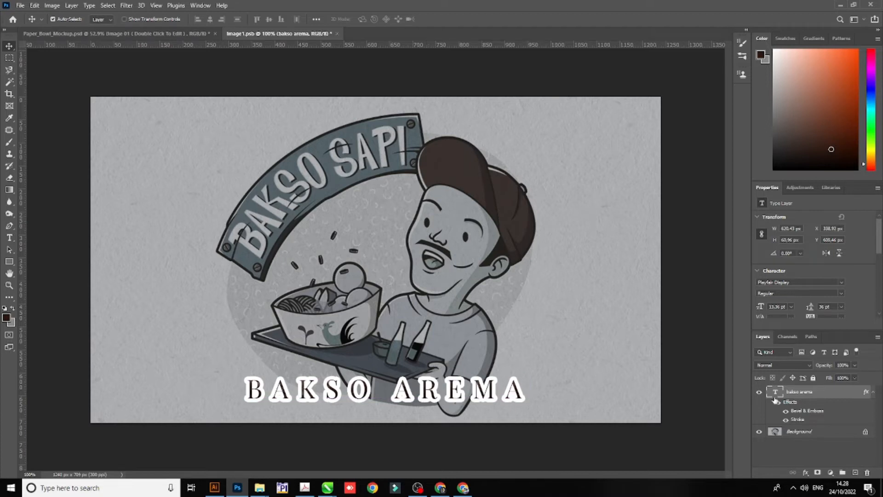
right_click(818, 393)
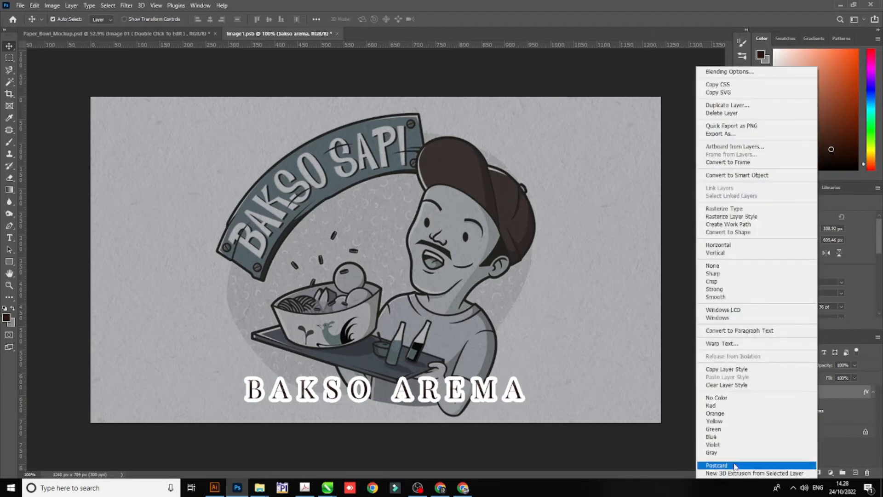
click(827, 433)
click(826, 430)
right_click(822, 432)
click(778, 433)
right_click(784, 432)
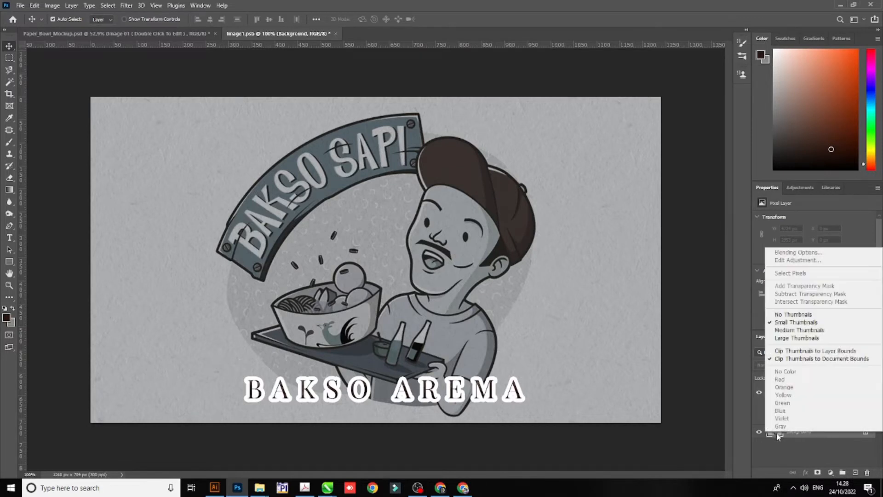
click(801, 437)
- Convert the BAKSO AREMA text layer to a smart object and flatten the image into the background
right_click(814, 398)
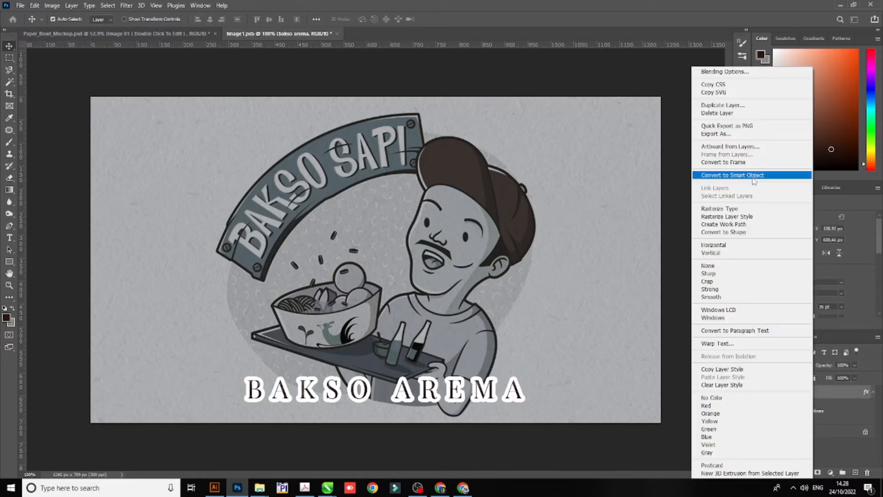
click(754, 175)
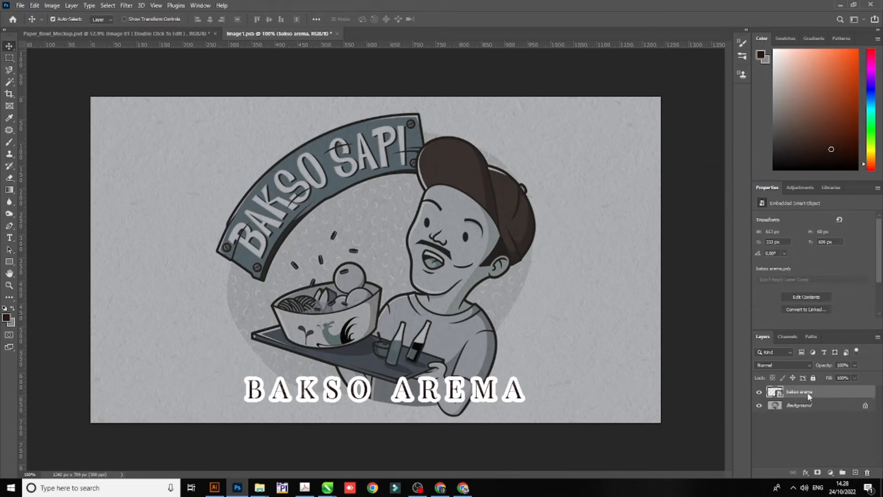
right_click(808, 395)
click(725, 370)
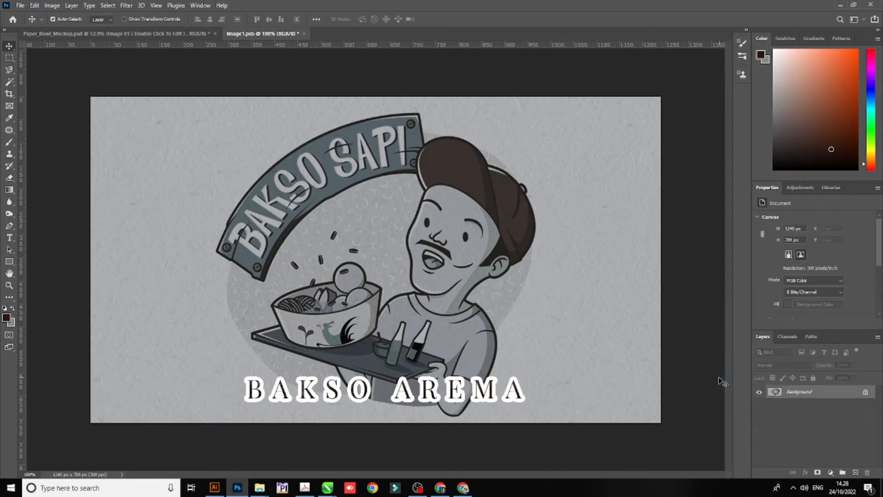
click(20, 6)
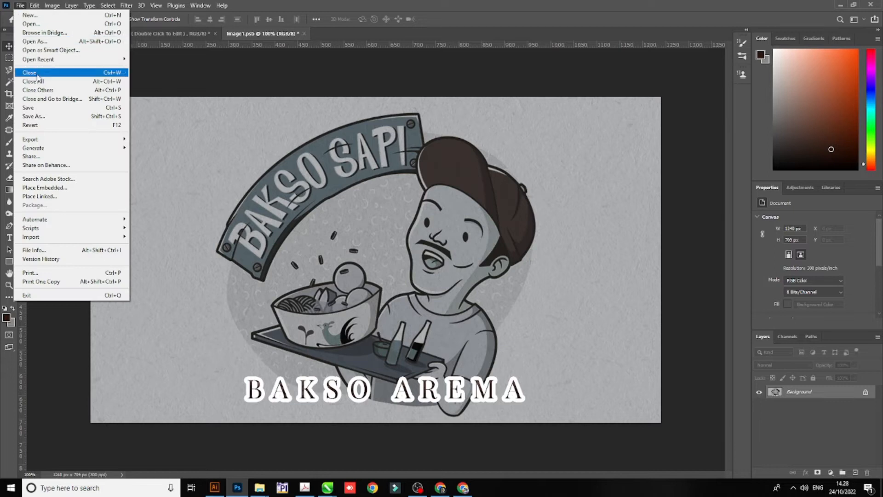
click(189, 32)
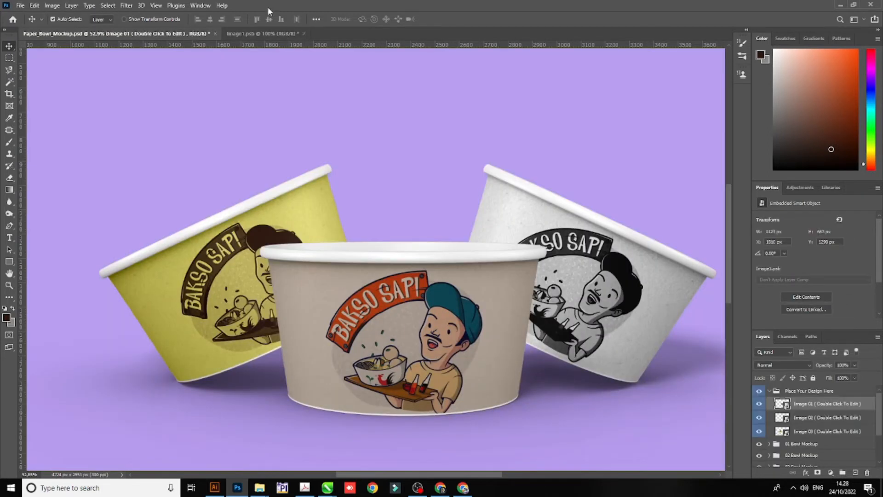
click(262, 34)
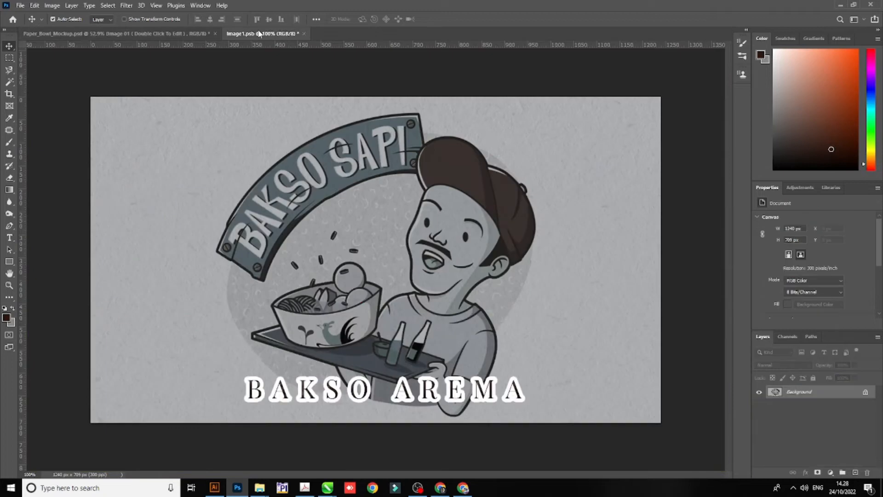
- Save the edited Image1.psb artwork and return to the Paper_Bowl_Mockup.psd document
click(20, 6)
click(45, 108)
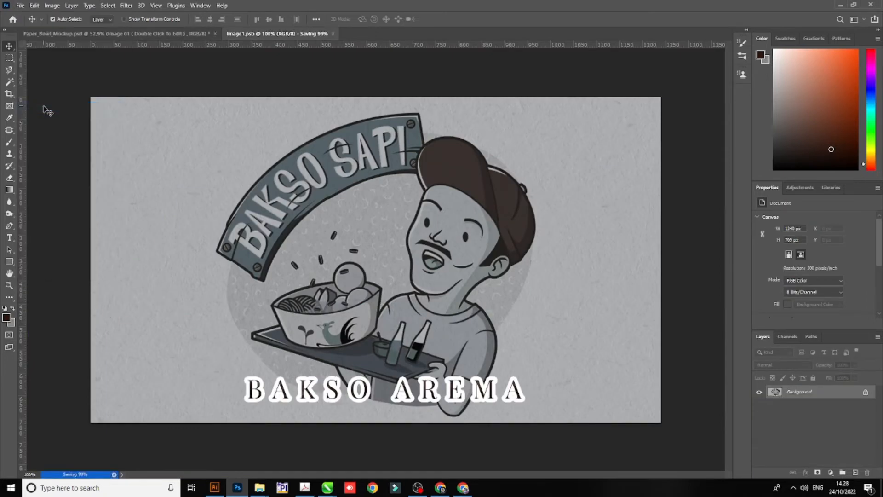
click(165, 34)
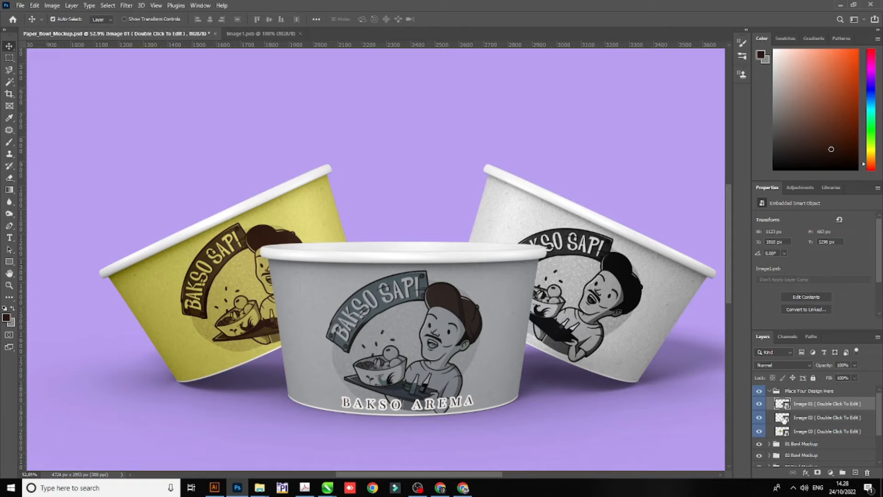
- Open the Image 02 smart object's contents and close the Image1.psb document
click(781, 418)
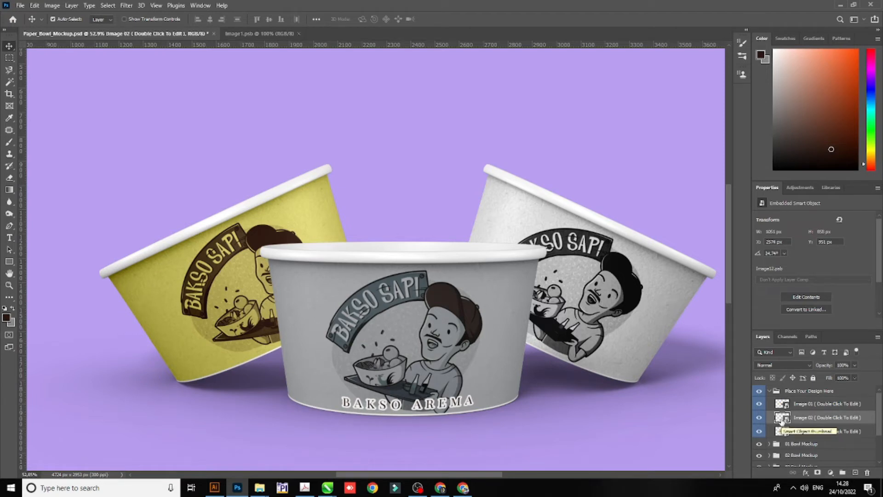
double_click(782, 419)
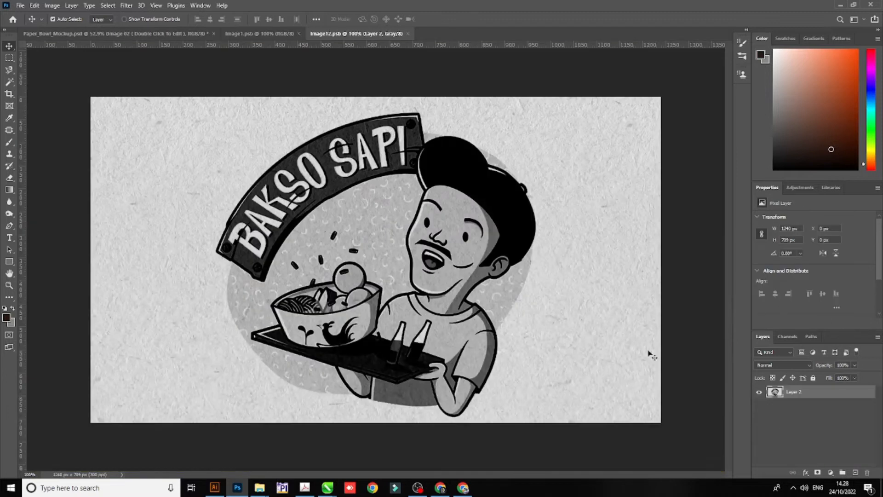
click(300, 33)
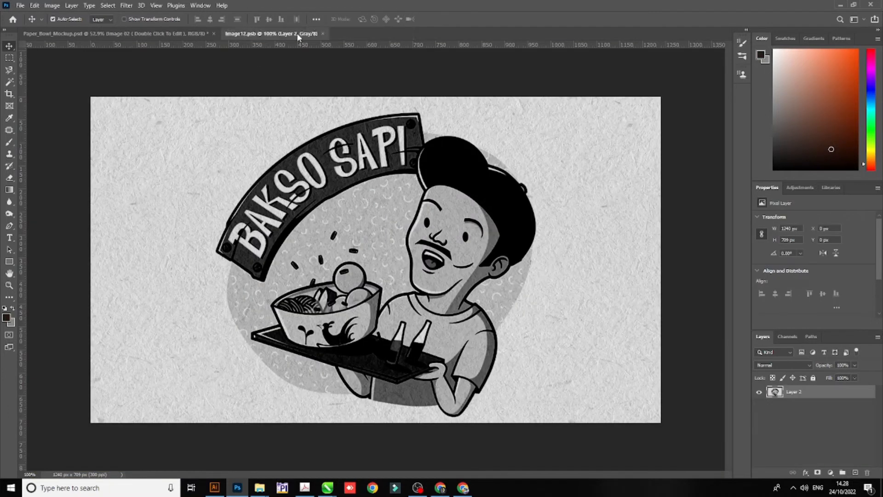
- Convert the Image12.psb artwork's color mode from Grayscale to RGB Color
click(52, 5)
mouse_move(69, 29)
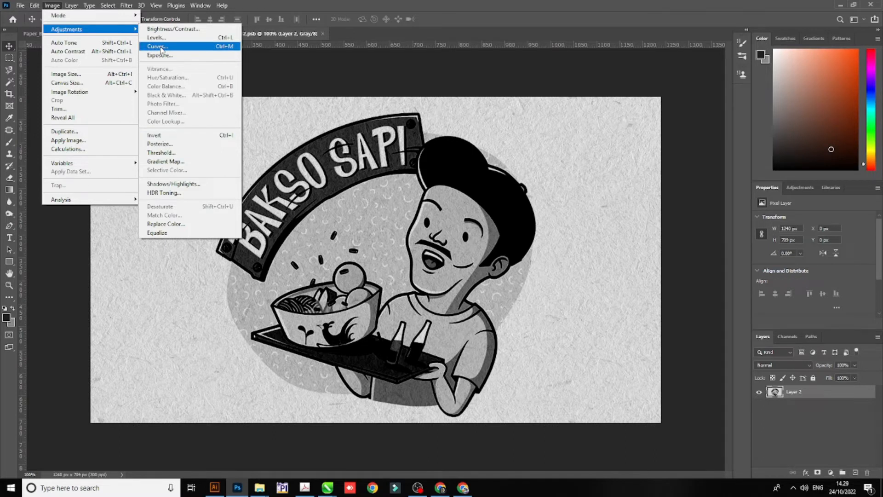
mouse_move(121, 17)
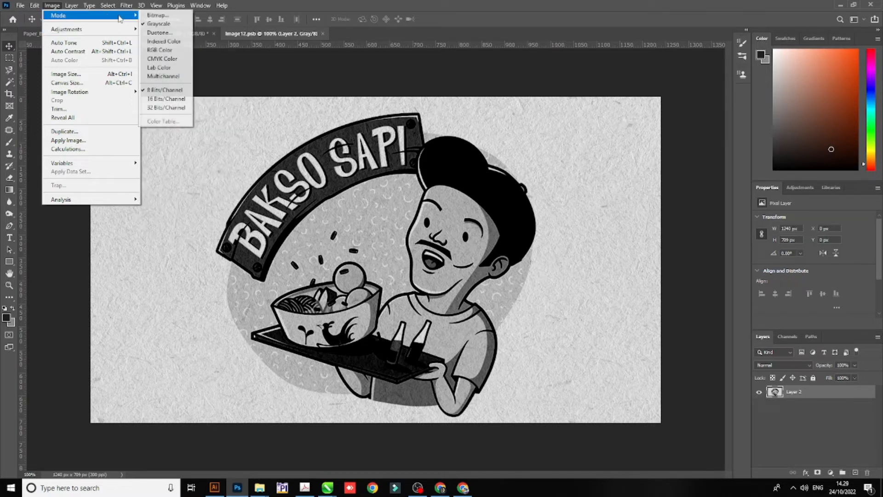
click(164, 51)
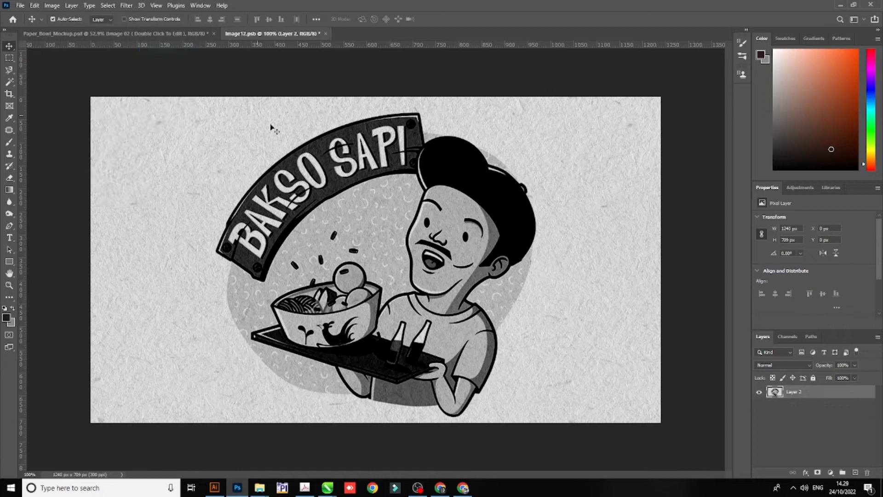
- Start a Gradient Map adjustment on Layer 2 and recolor its dark gradient stop a saturated reddish brown
click(52, 6)
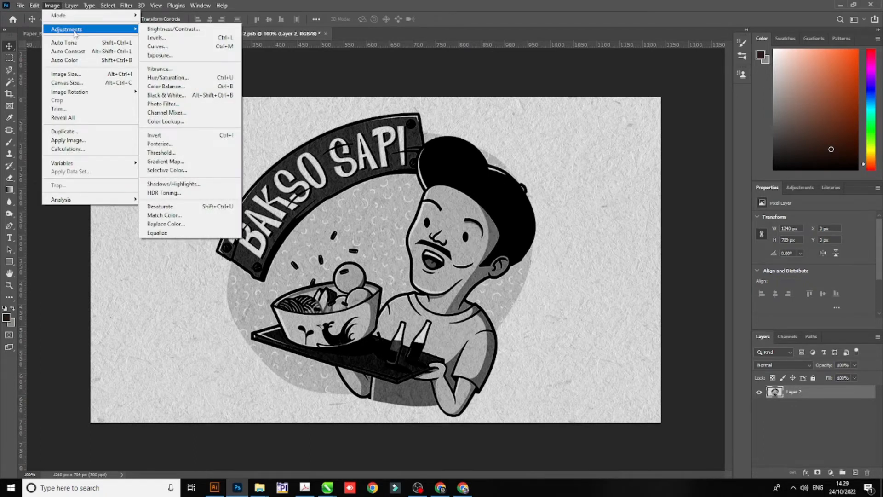
click(230, 161)
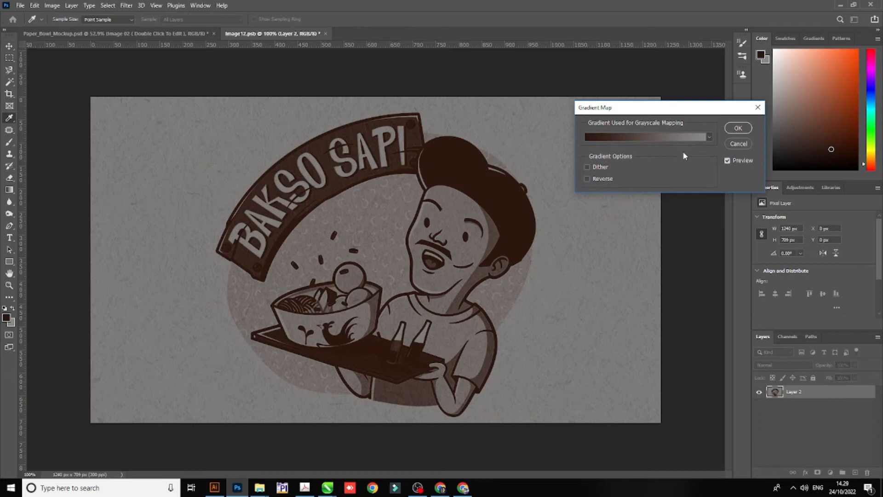
click(640, 137)
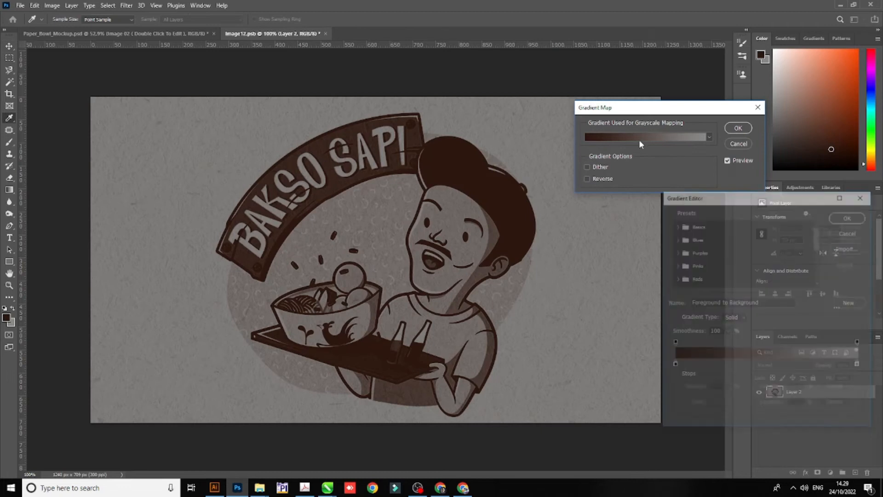
click(674, 366)
click(712, 402)
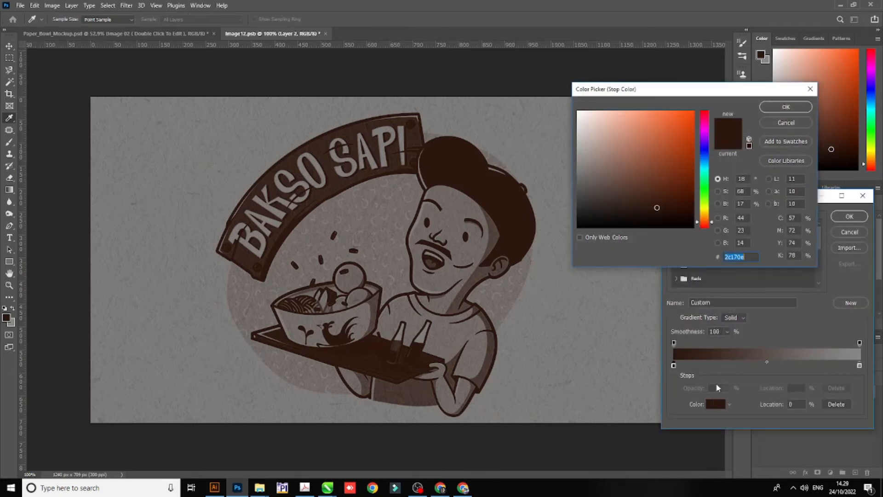
drag(686, 182, 702, 176)
click(773, 110)
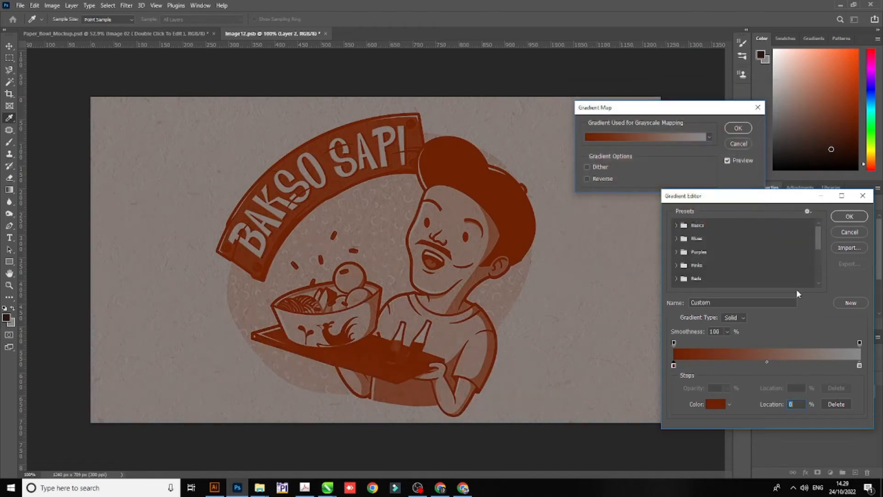
- Recolor the gradient's light stop at location 100% to a pale yellow
click(859, 366)
click(713, 408)
click(688, 131)
drag(687, 131, 648, 111)
drag(708, 217, 706, 212)
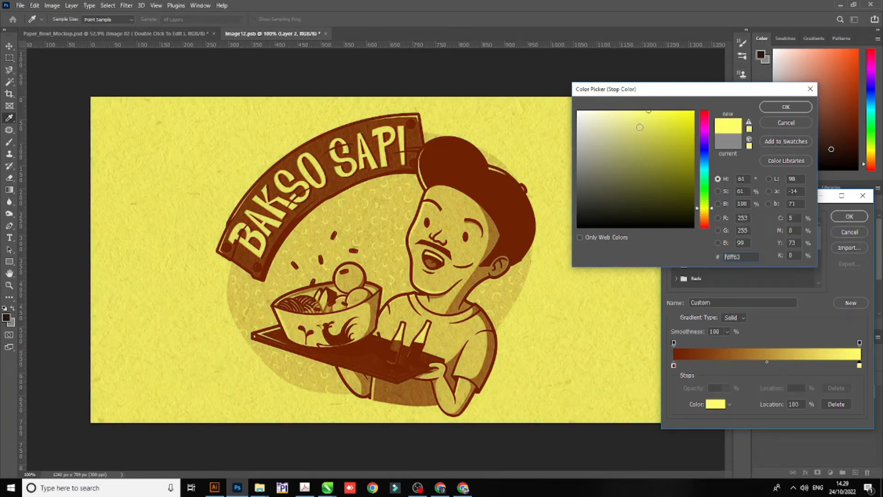
click(622, 114)
click(785, 106)
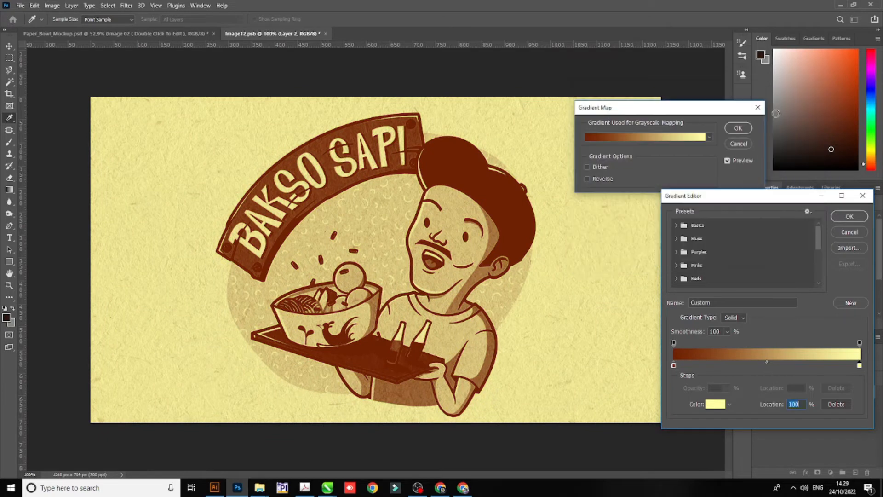
- Move the gradient's reddish-brown stop to location 15% and apply the Gradient Map to the artwork
drag(674, 366, 702, 367)
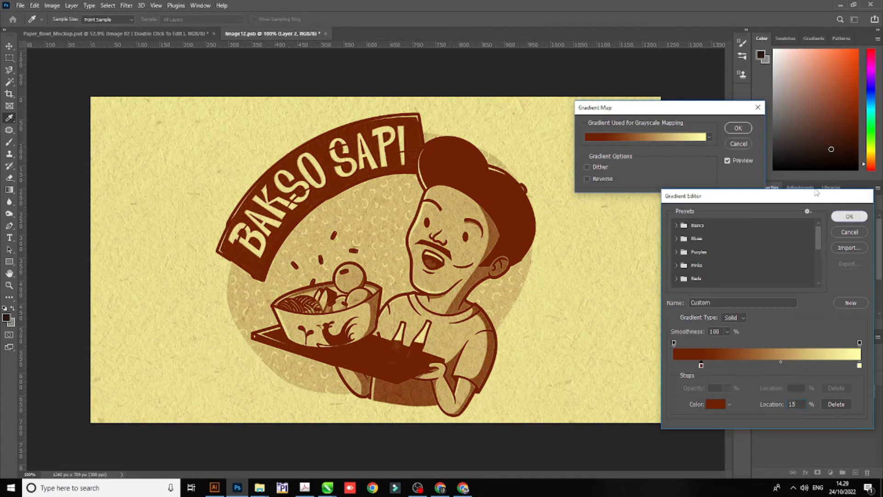
click(849, 216)
click(739, 130)
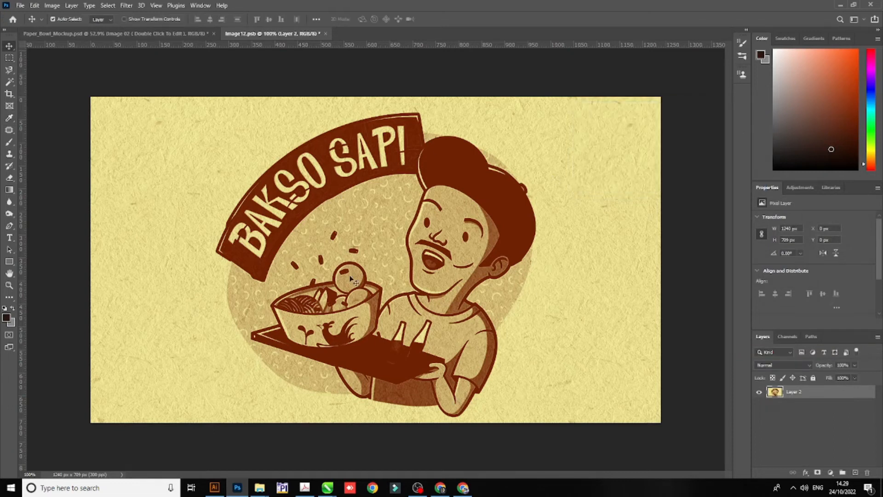
- Save the recolored Image12.psb smart object and close it to return to the bowl mockup
click(185, 32)
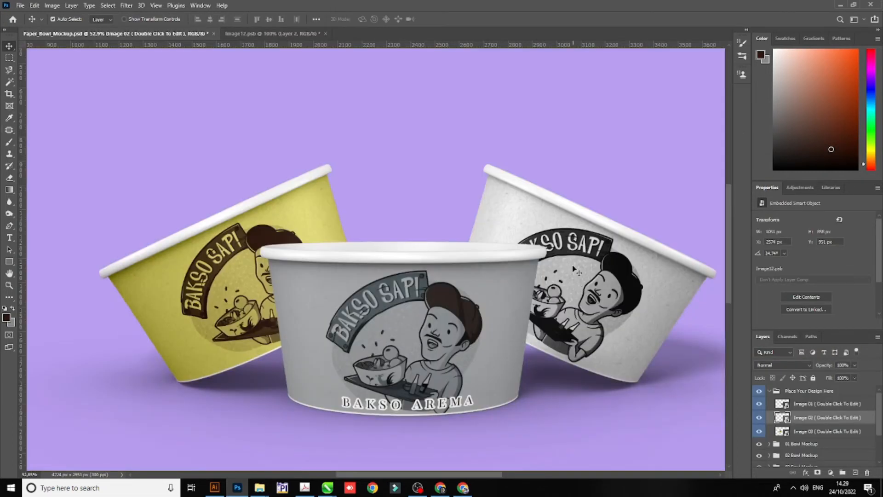
click(282, 34)
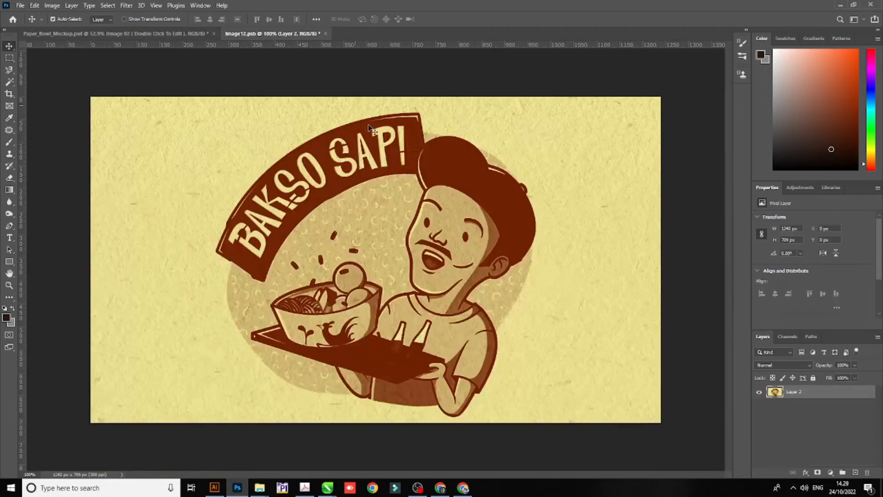
click(21, 5)
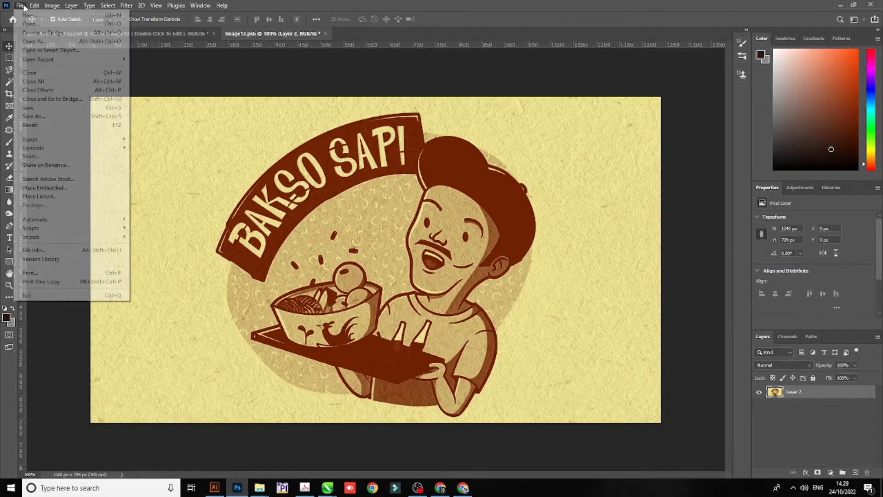
click(38, 112)
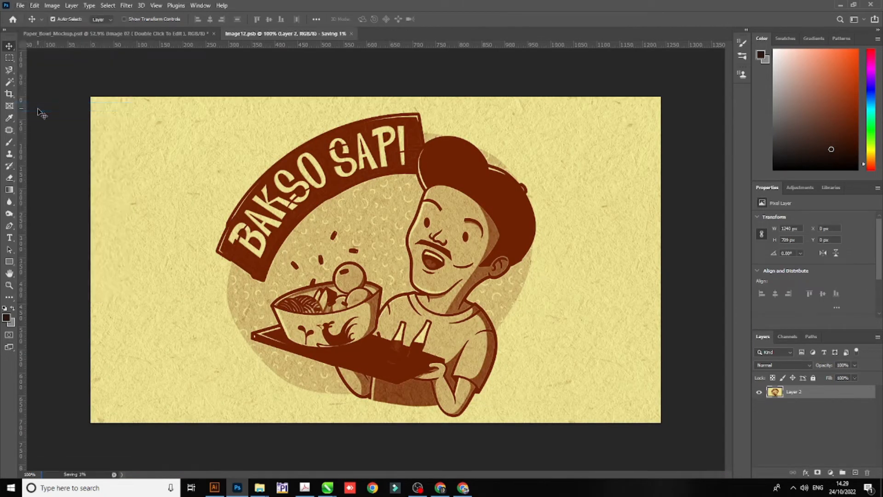
click(180, 35)
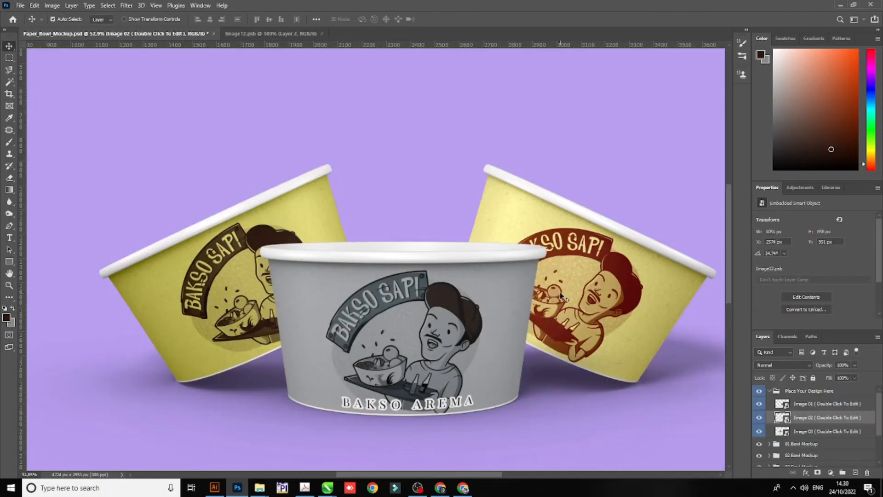
click(317, 33)
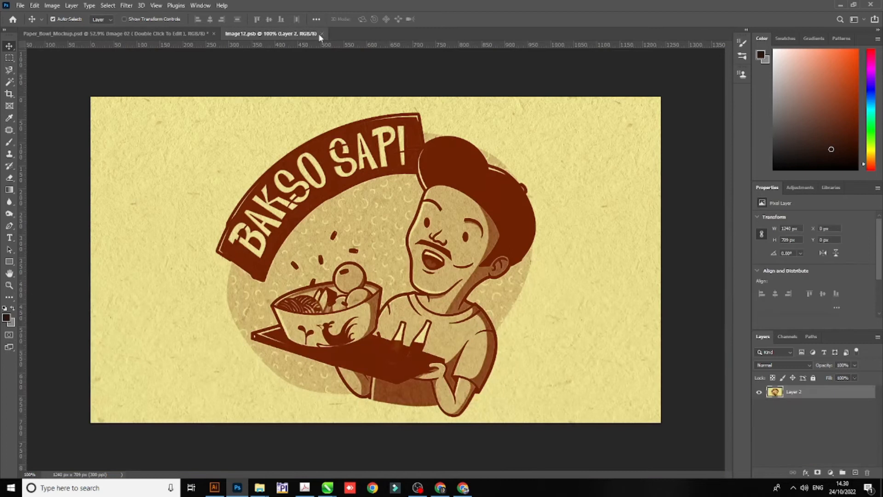
click(322, 34)
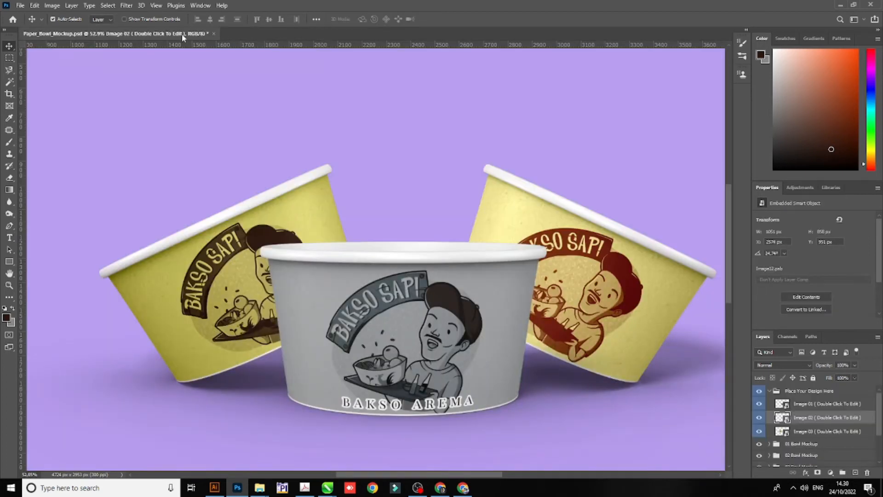
- Add a text layer reading "klik 2x di layer" on the mockup's purple background above the yellow bowl
click(222, 300)
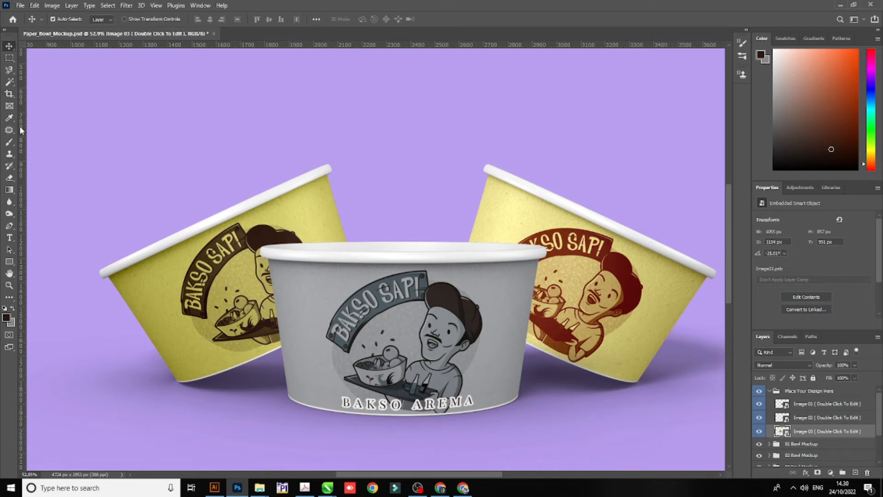
click(10, 237)
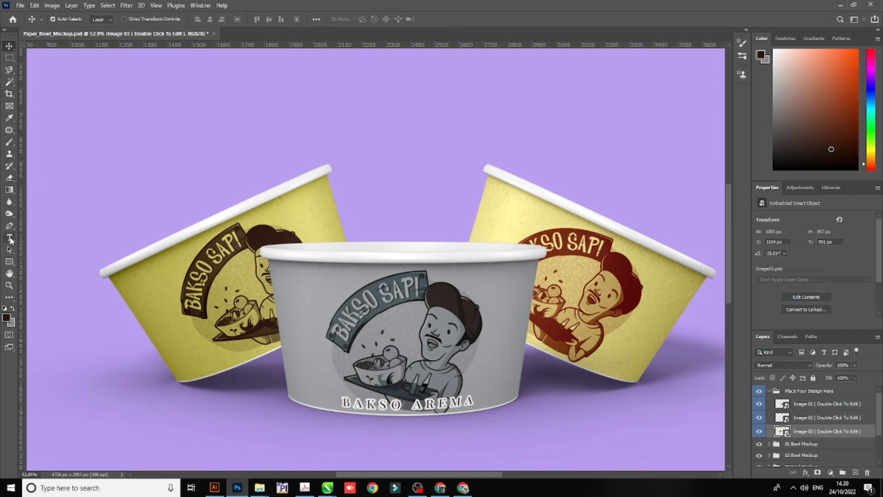
click(202, 129)
key(BackSpace)
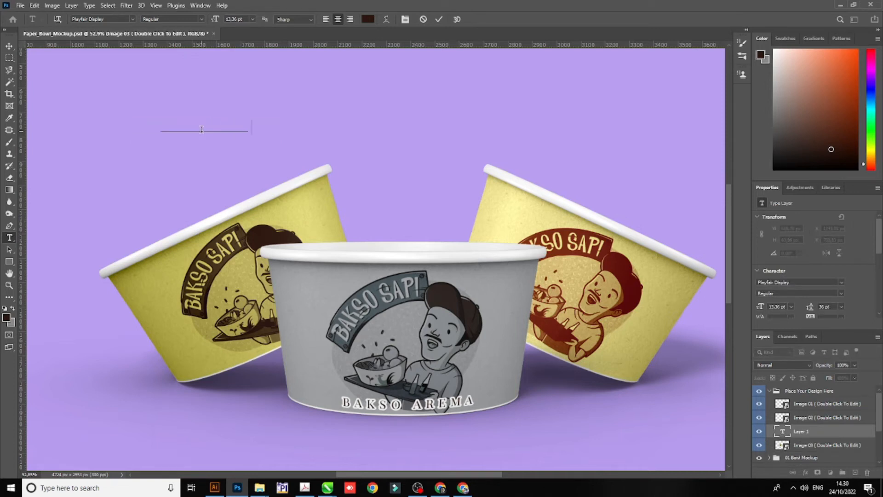
text(AR)
click(9, 46)
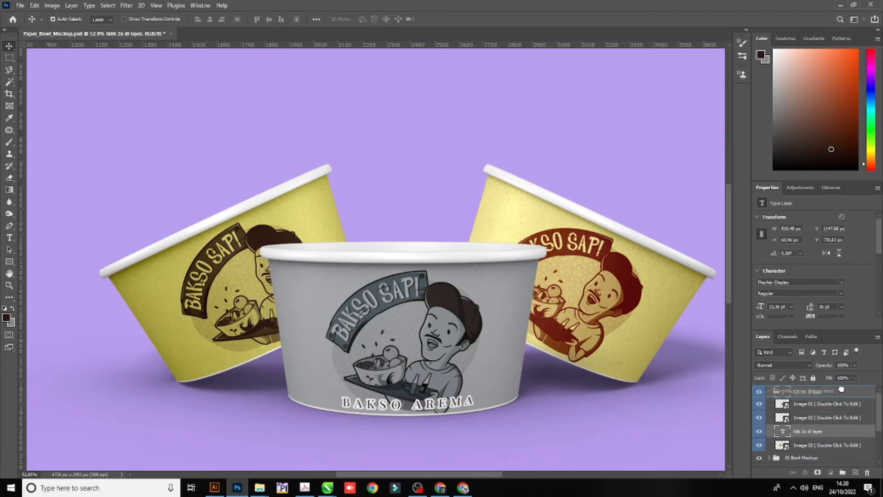
- Move the text layer to the top of the Place Your Design Here group and enlarge it to about 180% width and 640% height
drag(840, 390, 841, 392)
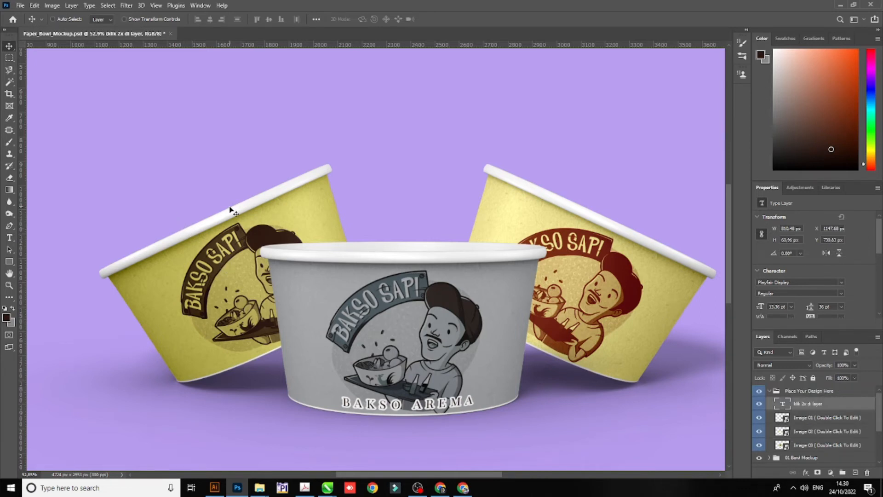
key(ctrl+t)
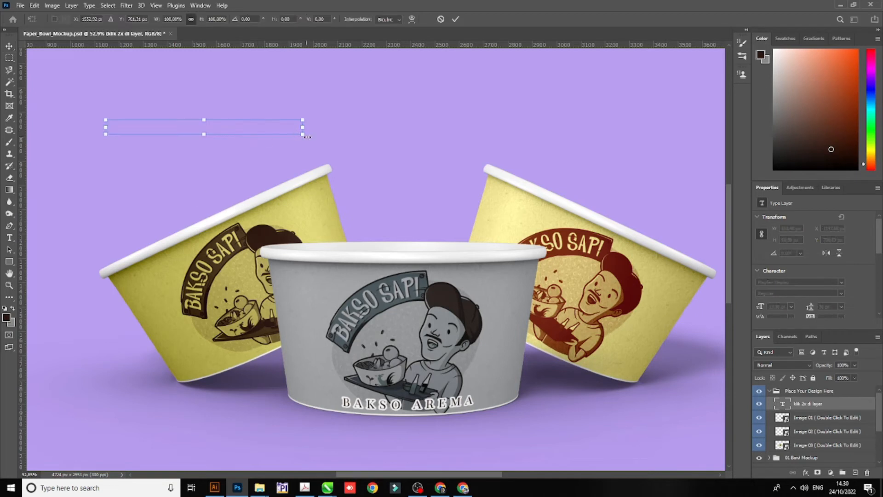
drag(303, 135, 458, 215)
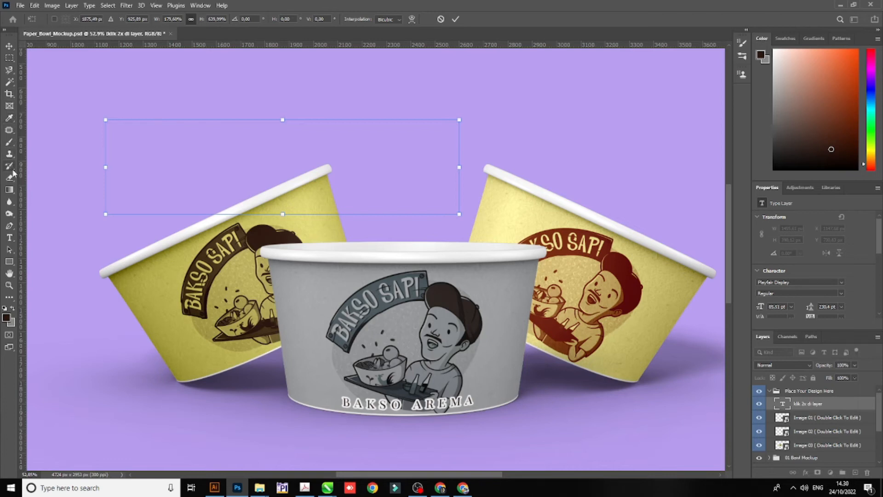
click(10, 237)
drag(126, 165, 204, 163)
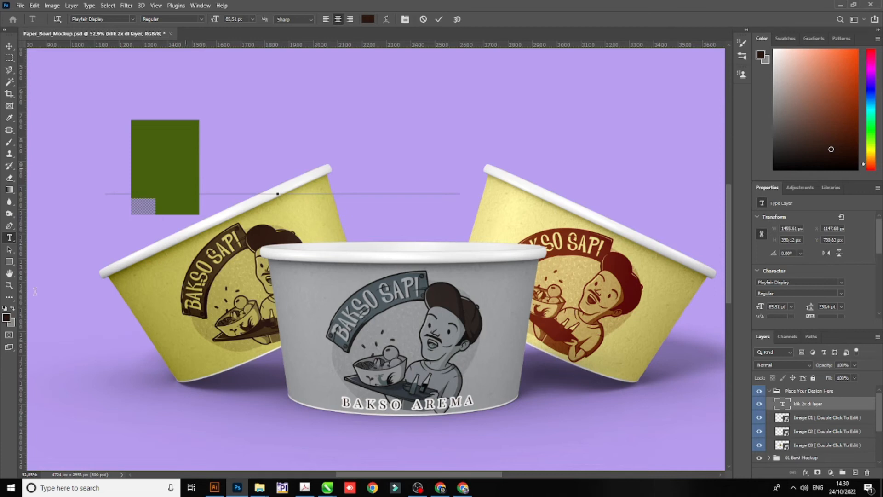
key(ctrl+a)
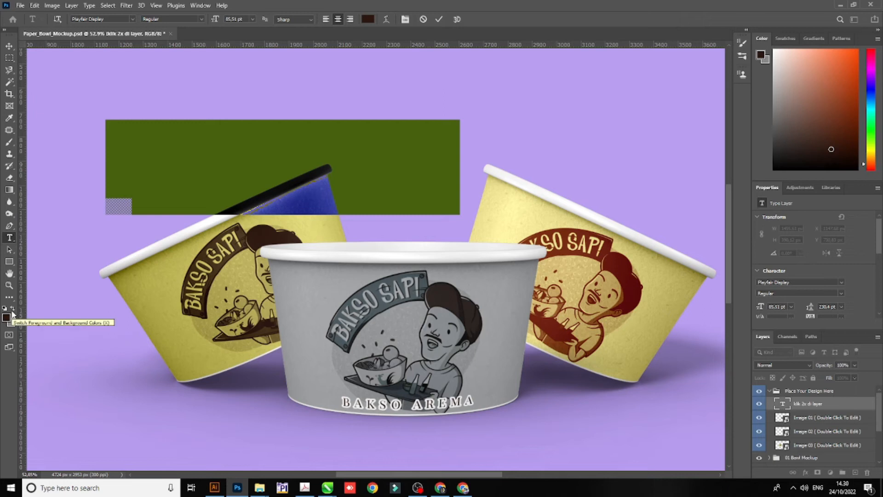
click(9, 46)
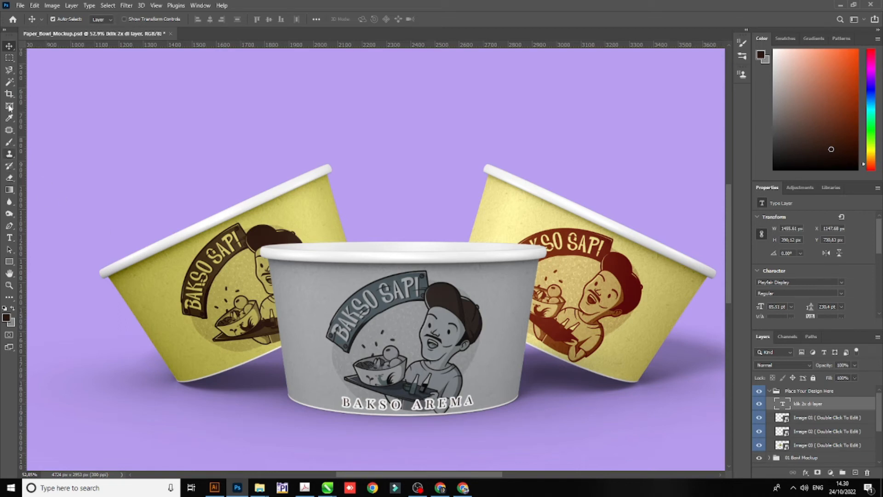
- Edit the text layer's wording to "lik 2x di layer"
click(10, 238)
click(131, 193)
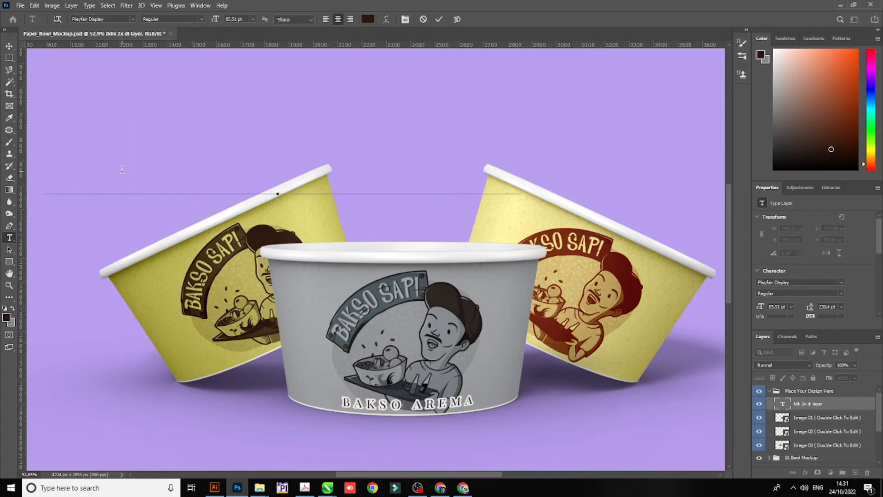
key(Left)
key(Left)
key(Left)
key(Left)
key(Left)
key(Left)
click(10, 46)
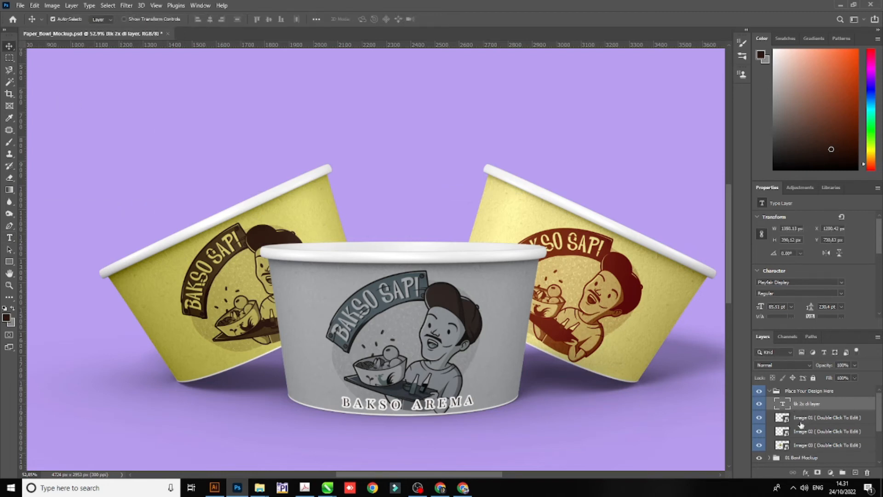
- Open the Image 03 smart object and apply Color Balance to Layer 1's midtones with magenta -100 and yellow -99
click(192, 295)
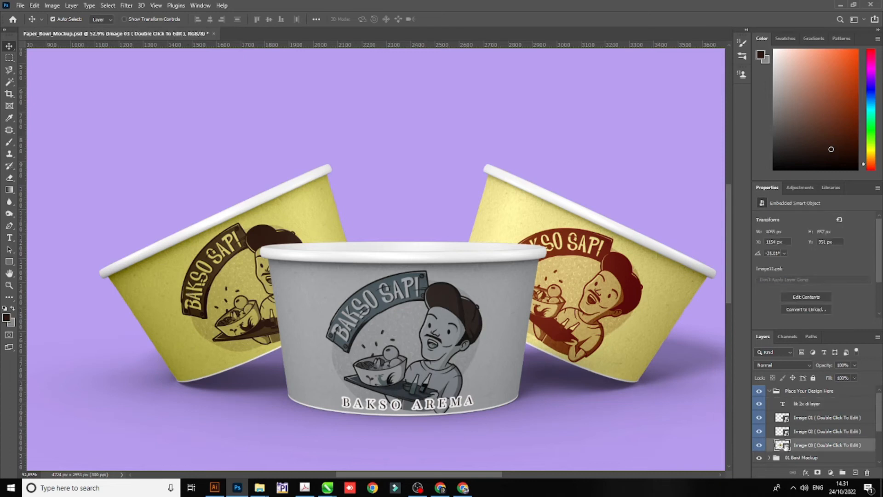
double_click(782, 444)
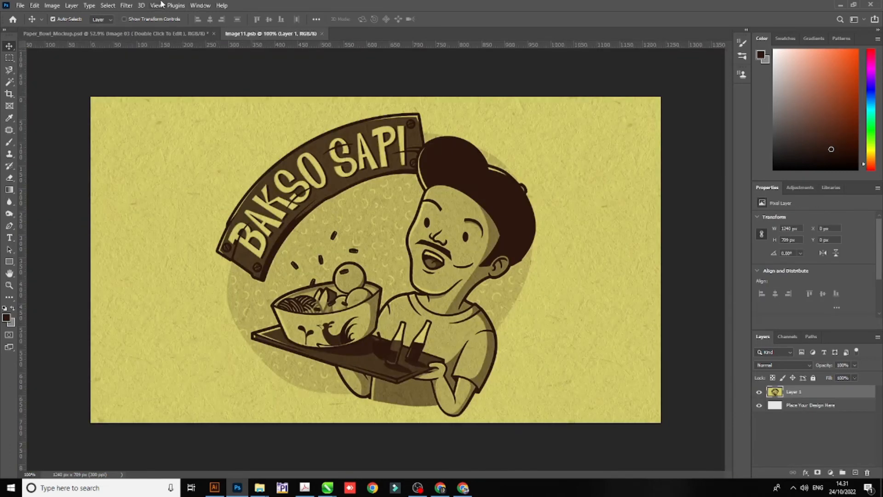
click(54, 6)
mouse_move(72, 32)
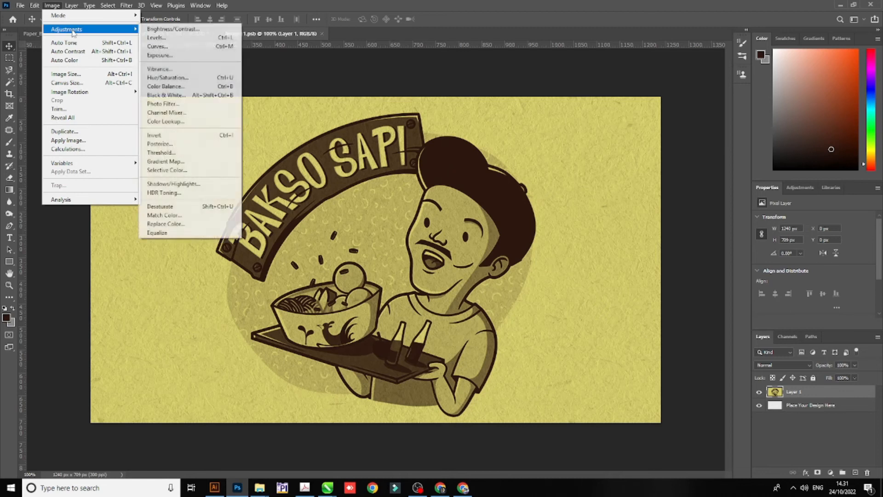
click(173, 86)
drag(614, 151, 569, 161)
drag(658, 152, 569, 150)
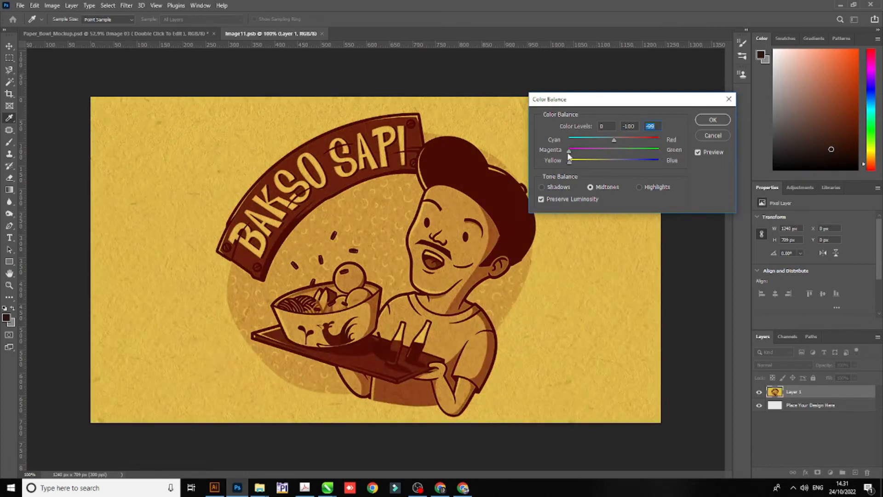
click(713, 119)
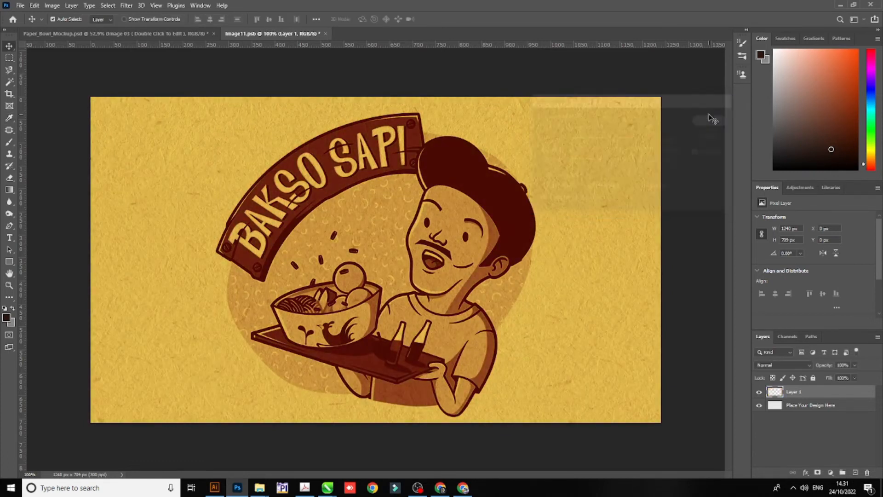
- Save the Image11.psb smart object and close it to return to the bowl mockup
click(20, 5)
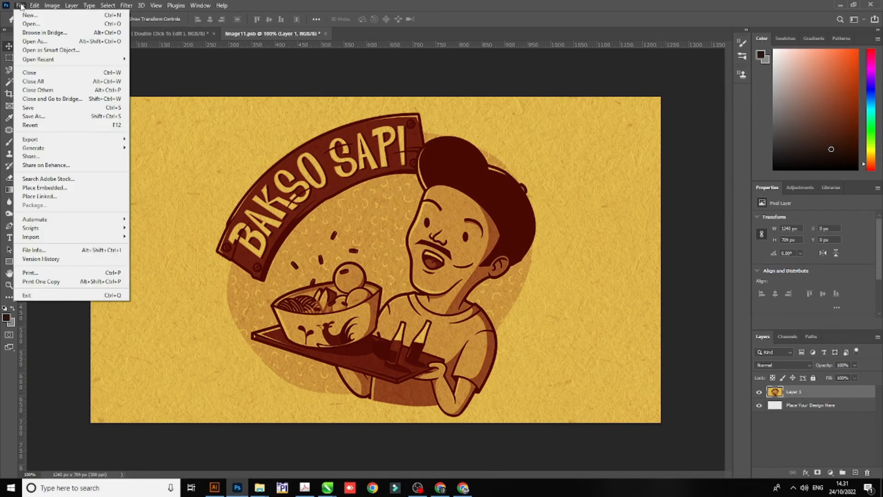
click(27, 109)
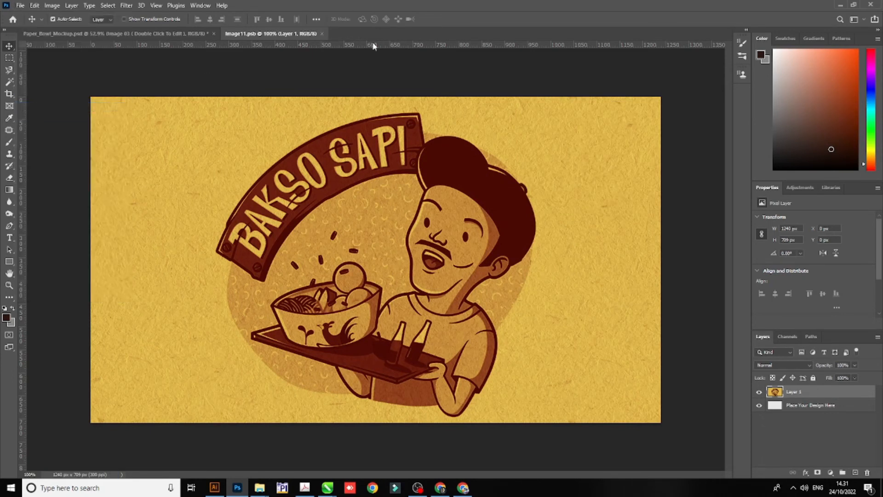
click(322, 33)
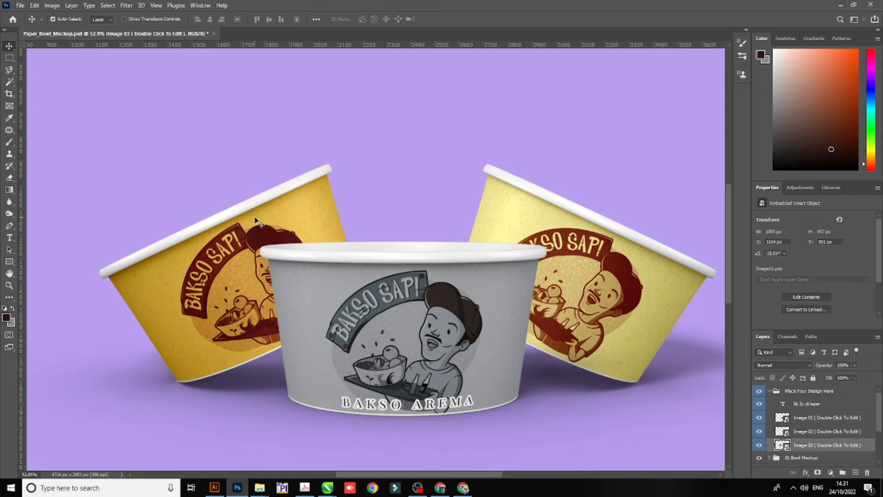
scroll(256, 220, down, 1)
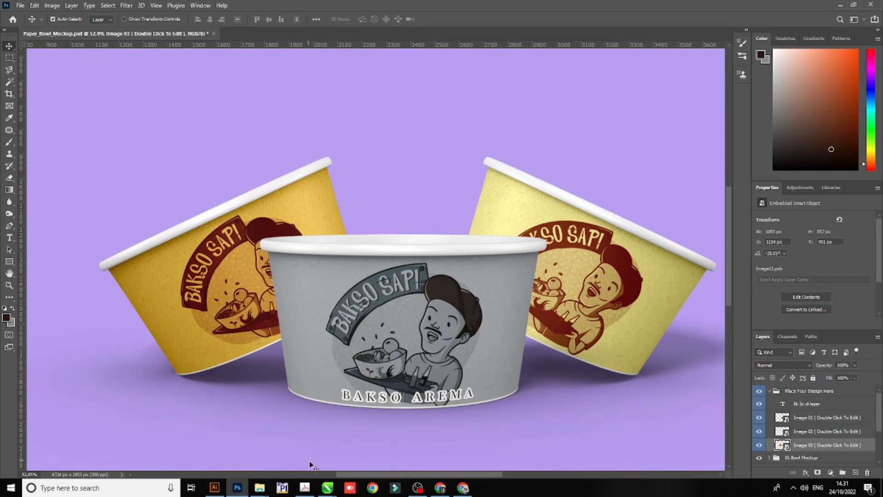
- Switch to CorelDRAW and add the text "cara edit klik 2x di layer place design" on the purple mockup artwork
mouse_move(327, 487)
click(407, 455)
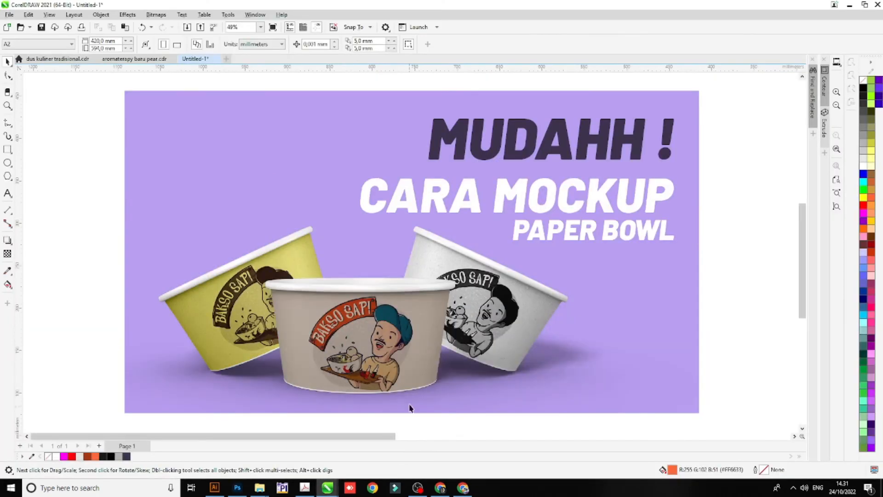
click(8, 193)
click(183, 209)
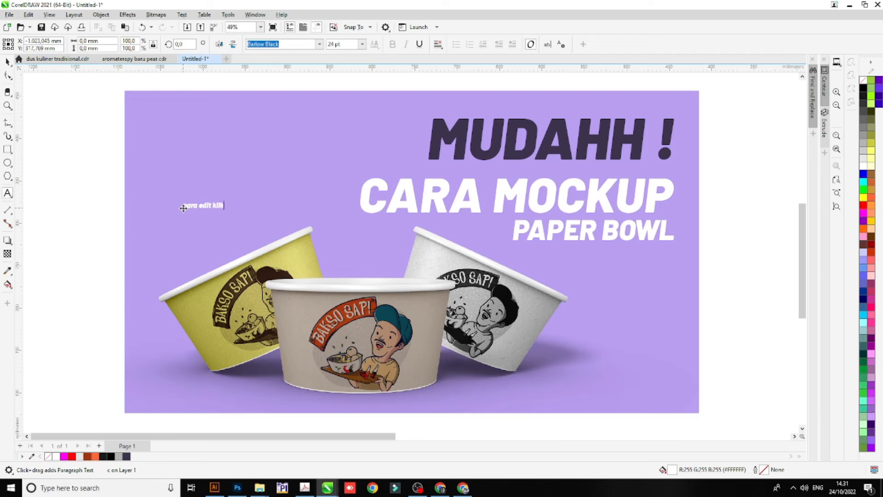
text(cara edit klik 2x di layer place design)
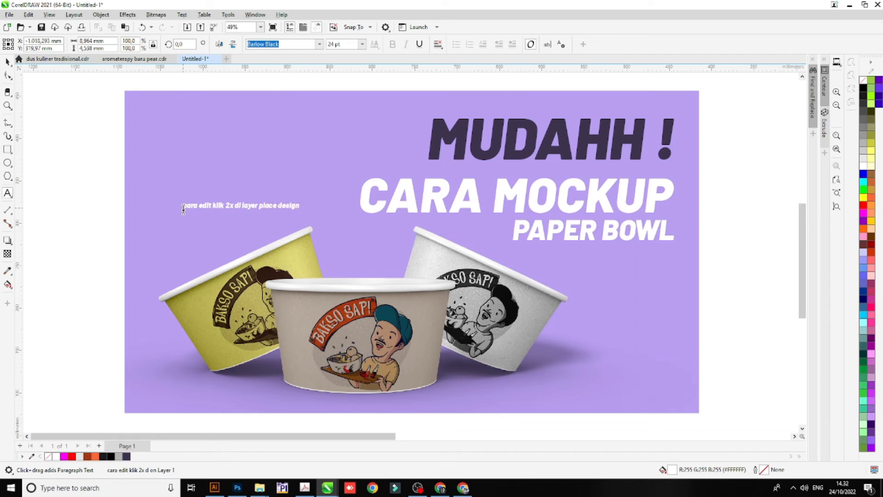
key(ctrl+space)
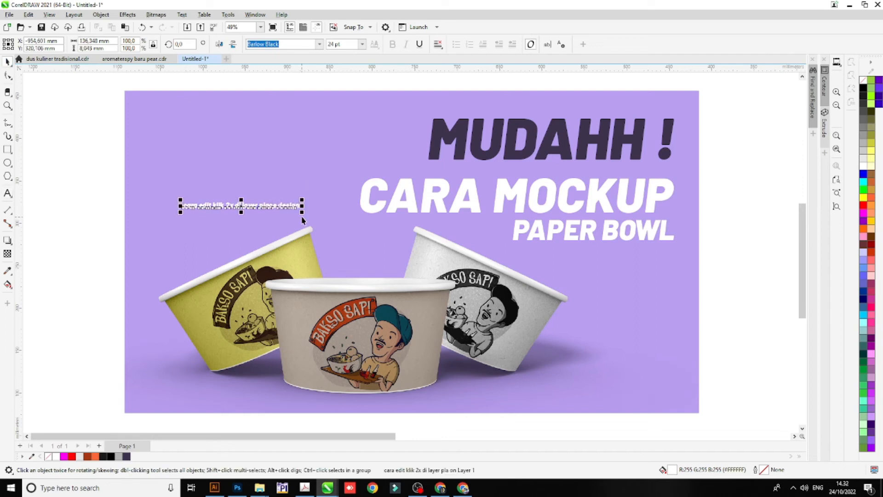
- Enlarge the "cara edit klik 2x di layer place design" text to about 336% and place it just below the purple artwork
drag(446, 324, 500, 351)
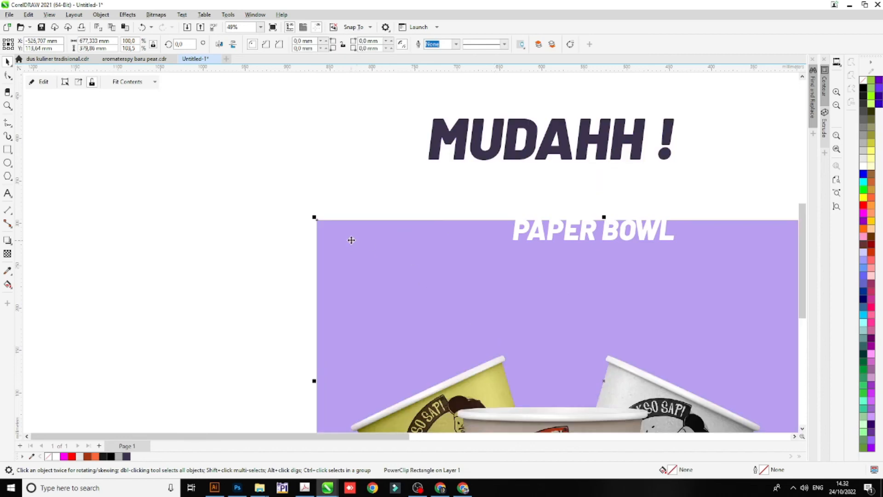
key(ctrl+z)
click(239, 209)
drag(301, 212, 579, 331)
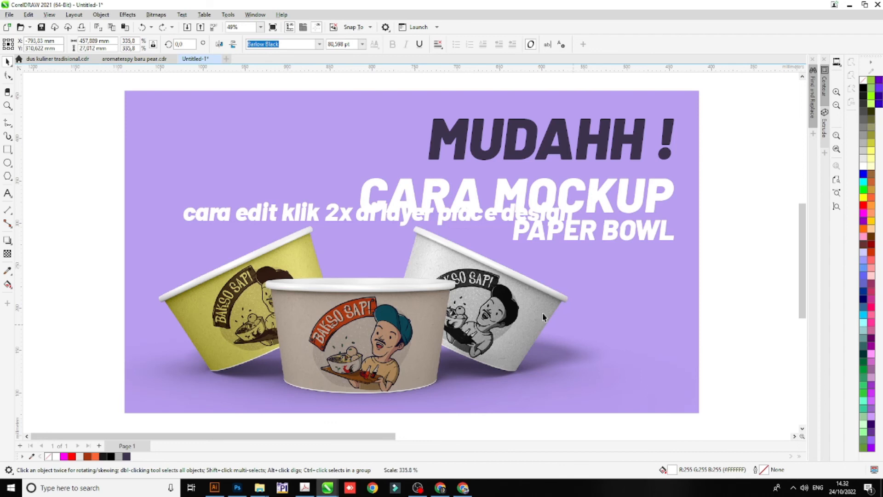
scroll(469, 289, down, 2)
drag(457, 265, 468, 396)
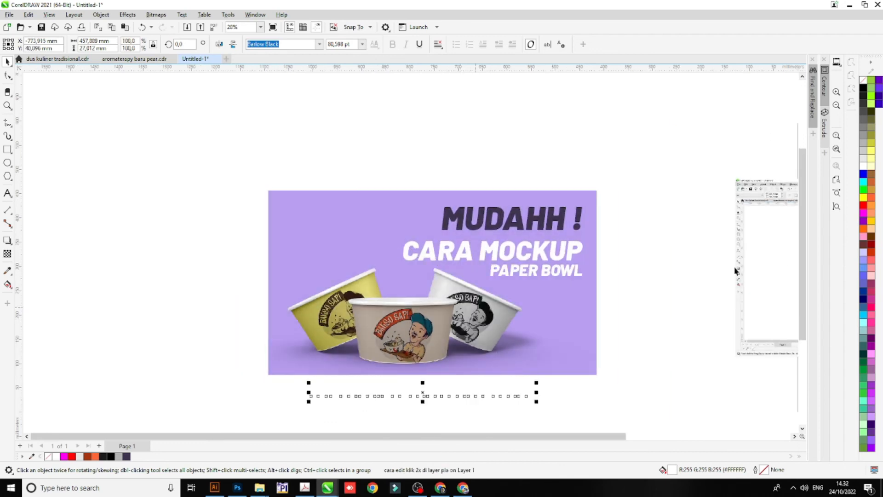
- Fill the "cara edit klik 2x di layer place design" text below the artwork with black
click(864, 89)
scroll(462, 132, down, 2)
scroll(424, 254, up, 3)
scroll(495, 272, down, 1)
scroll(532, 168, up, 2)
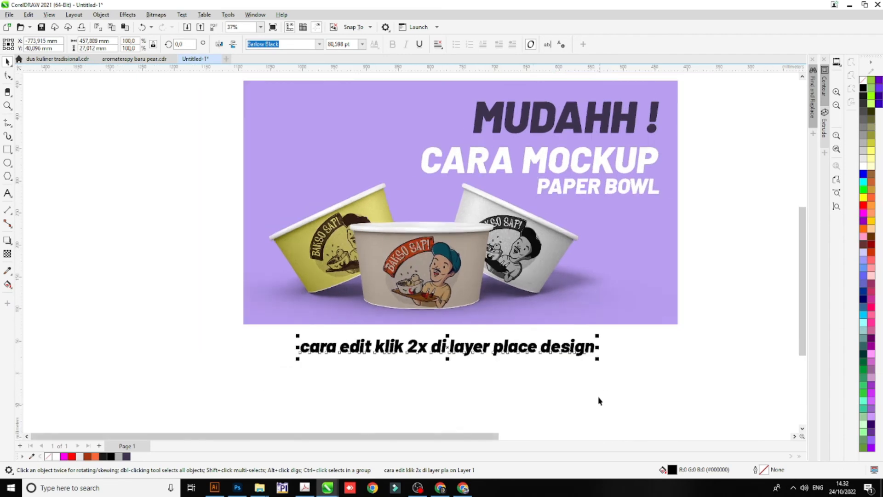
- Add a second line reading "terus di save" to the editing hint text below the artwork
double_click(587, 347)
key(Return)
text(terus di save)
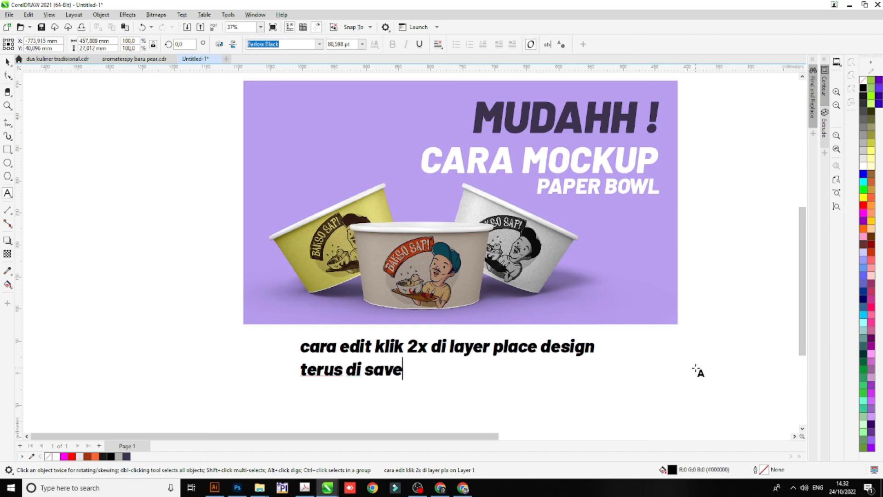
click(8, 62)
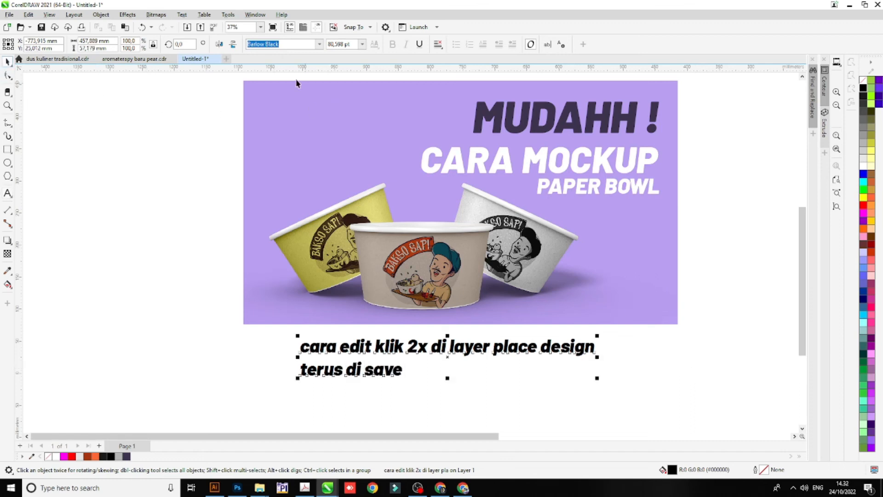
click(686, 175)
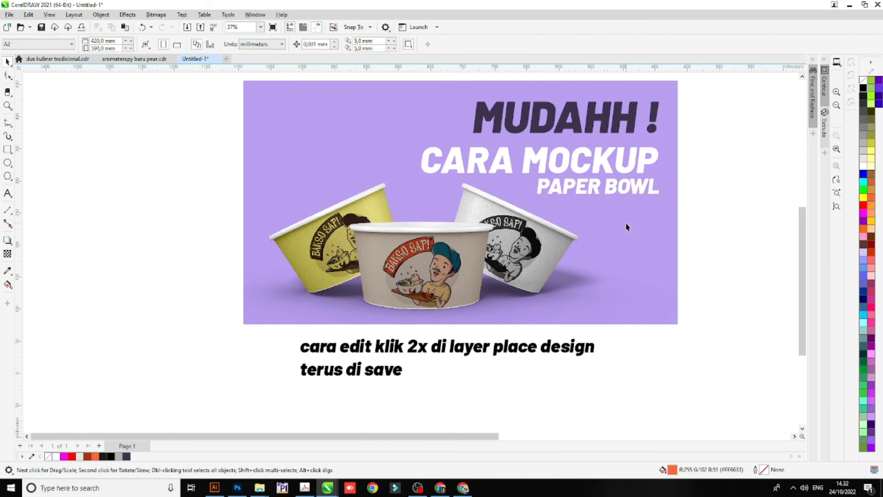
- Duplicate the editing hint just below itself and replace the copy's wording with "Selamat Mencoba"
drag(423, 351, 430, 393)
right_click(429, 393)
click(429, 392)
double_click(430, 393)
key(ctrl+a)
text(Selama)
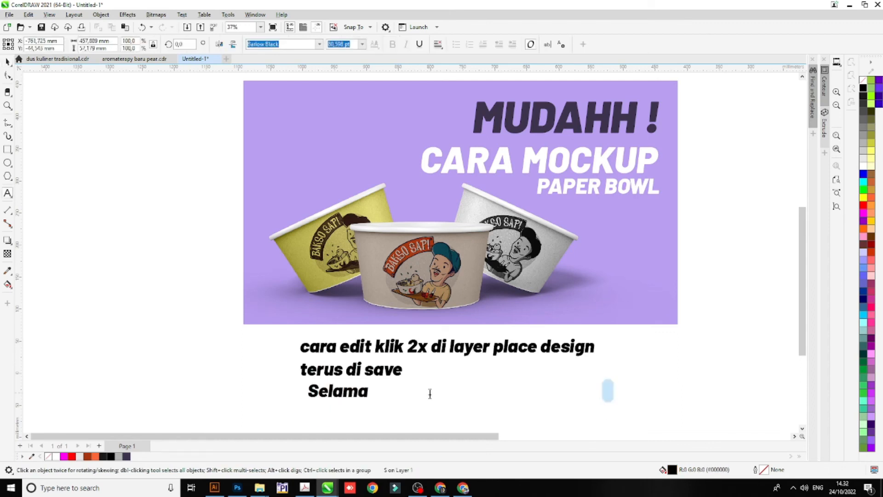
text(t Mencoba)
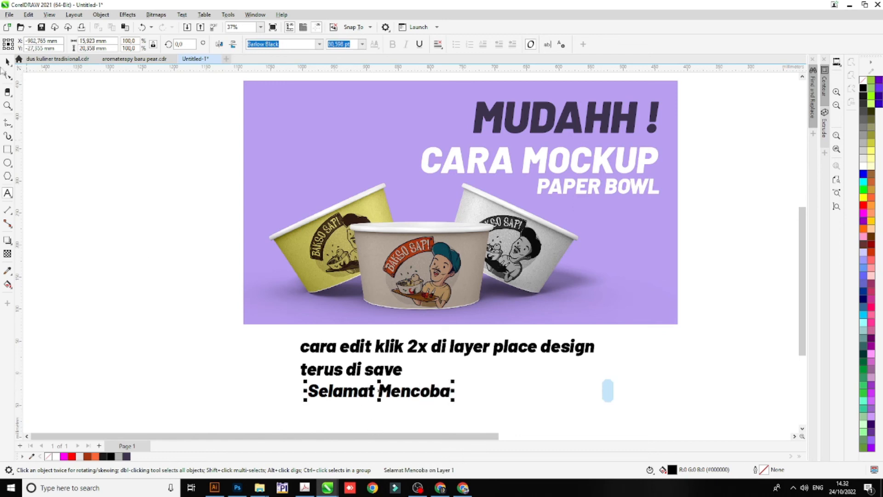
click(7, 61)
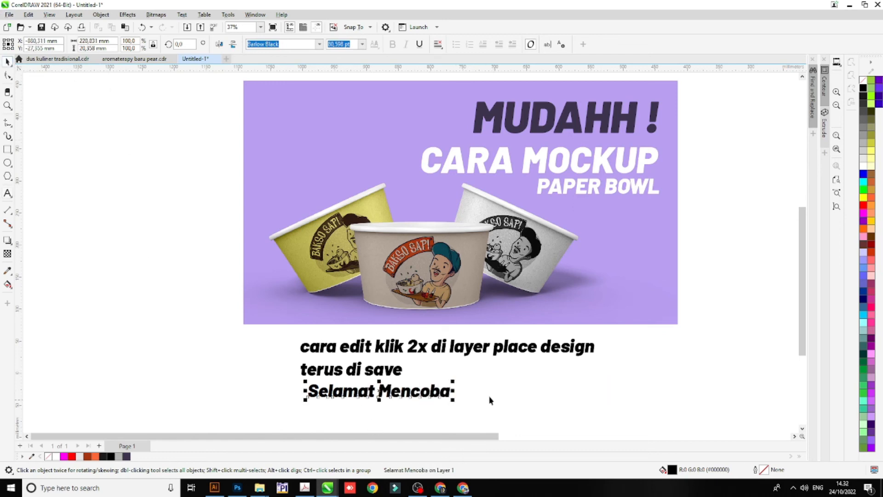
- Enlarge the "Selamat Mencoba" text to roughly double size and place it just above the purple artwork
drag(453, 382, 576, 98)
scroll(559, 387, down, 1)
click(637, 98)
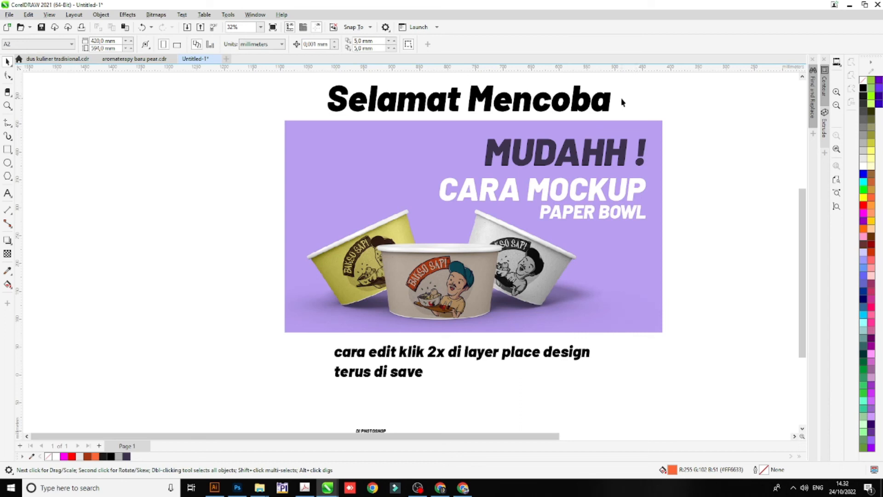